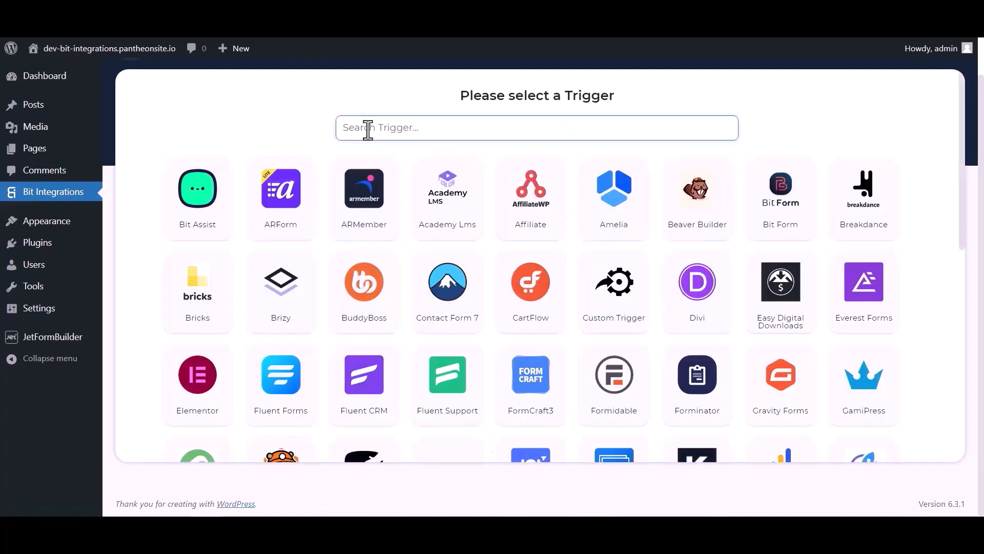
Step: Search the triggers for "jet" and choose JetForm Builder as the integration's trigger
left_click(367, 128)
type("jet")
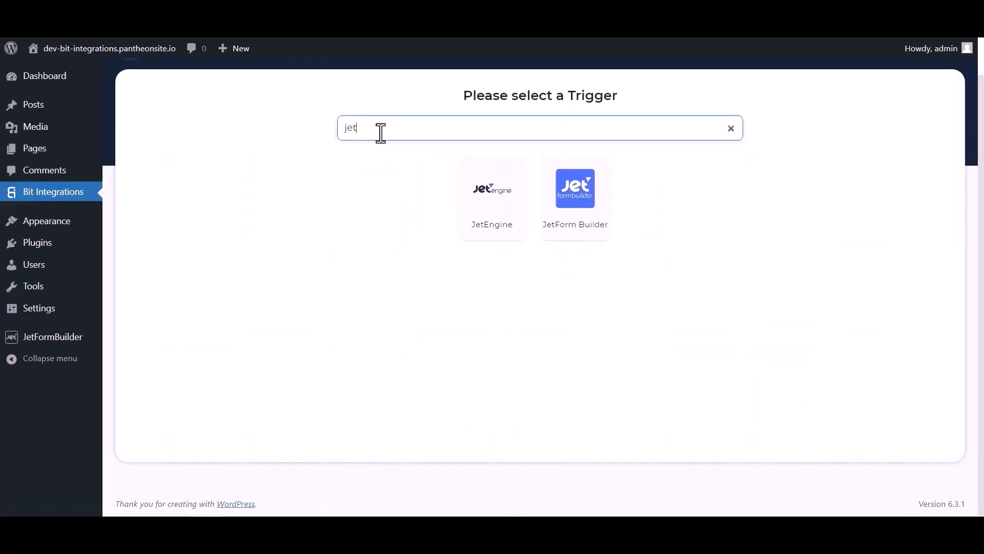
left_click(577, 220)
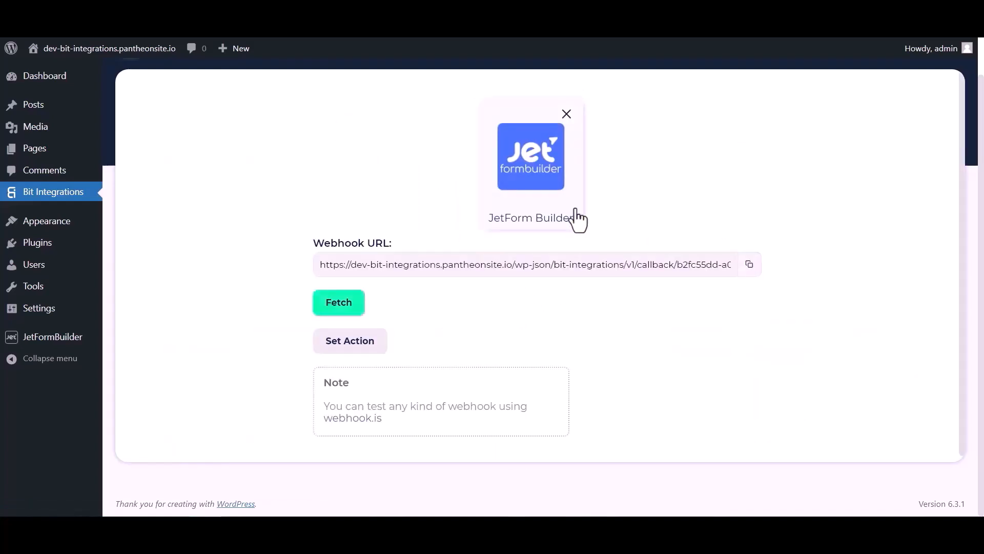
Step: Copy the JetForm Builder trigger's webhook URL and start fetching the form response
left_click(749, 264)
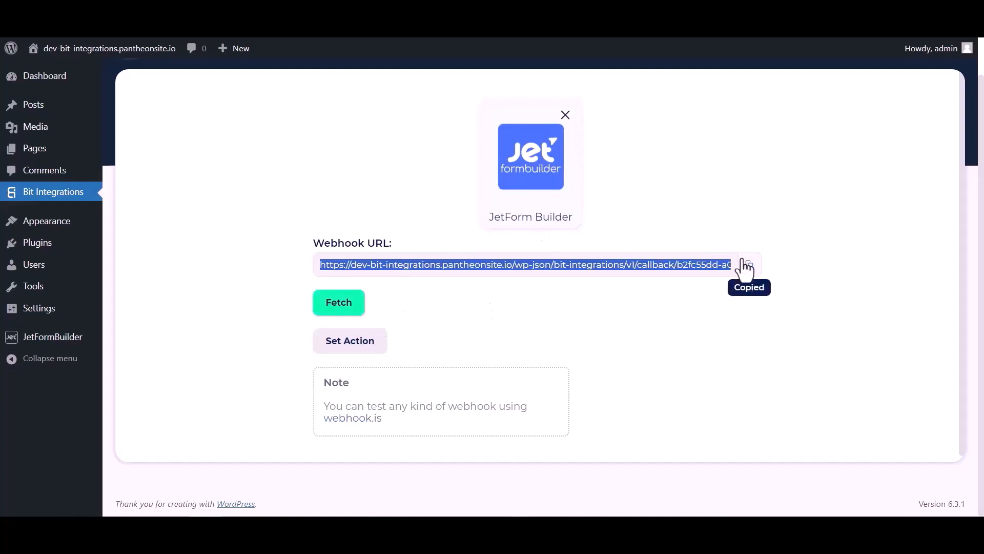
left_click(346, 307)
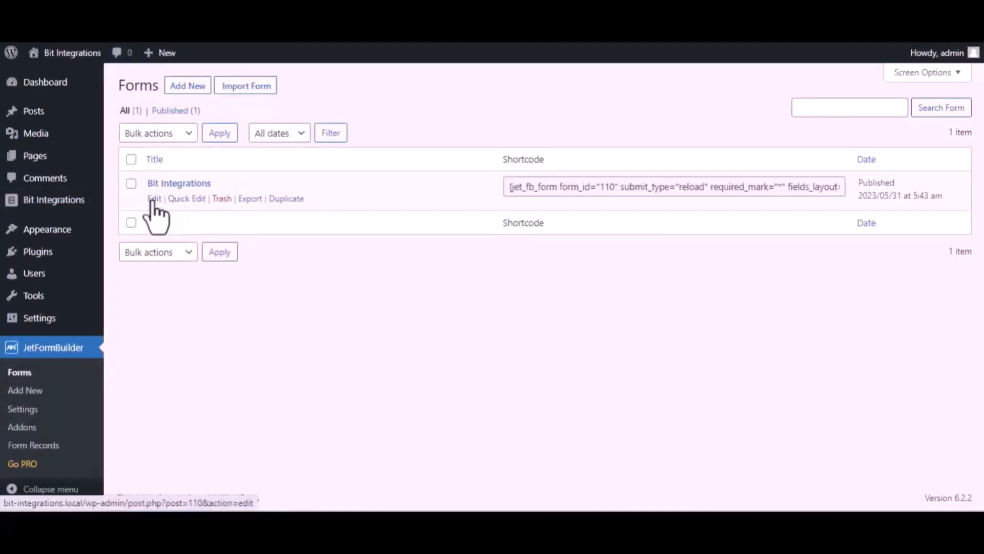
Step: Open the Bit Integrations form in JetFormBuilder for editing and change its first post submit action to Call Webhook
left_click(155, 199)
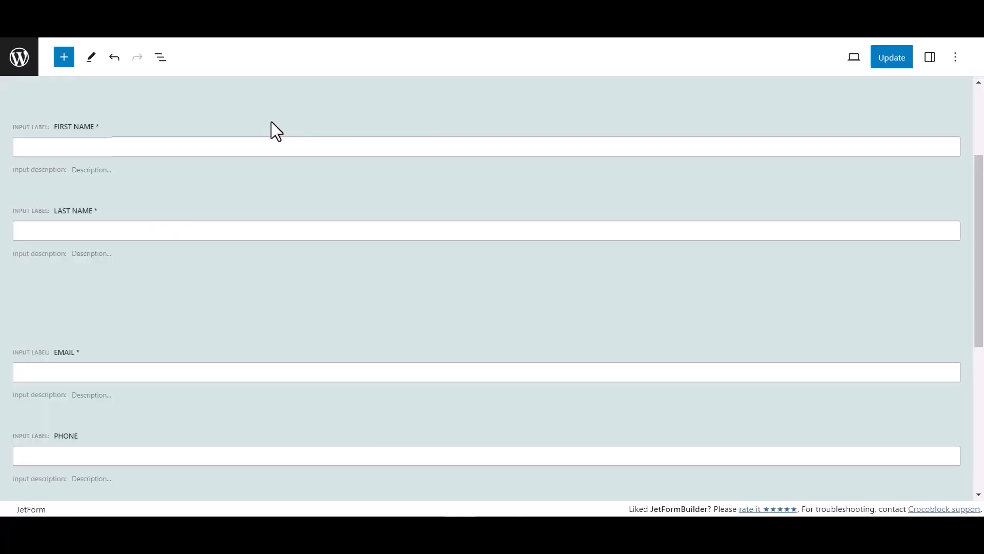
left_click(930, 61)
scroll(846, 367, "down", 1)
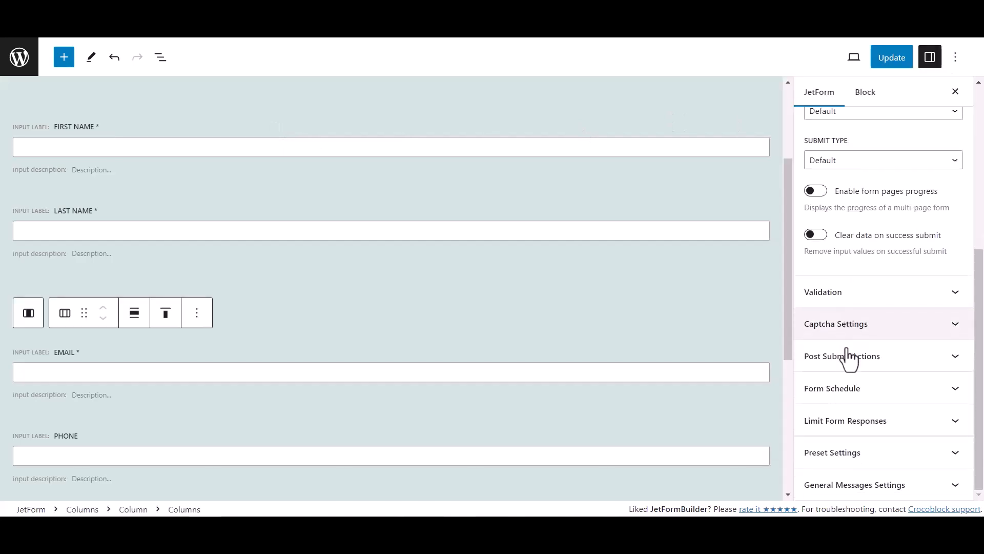
left_click(892, 356)
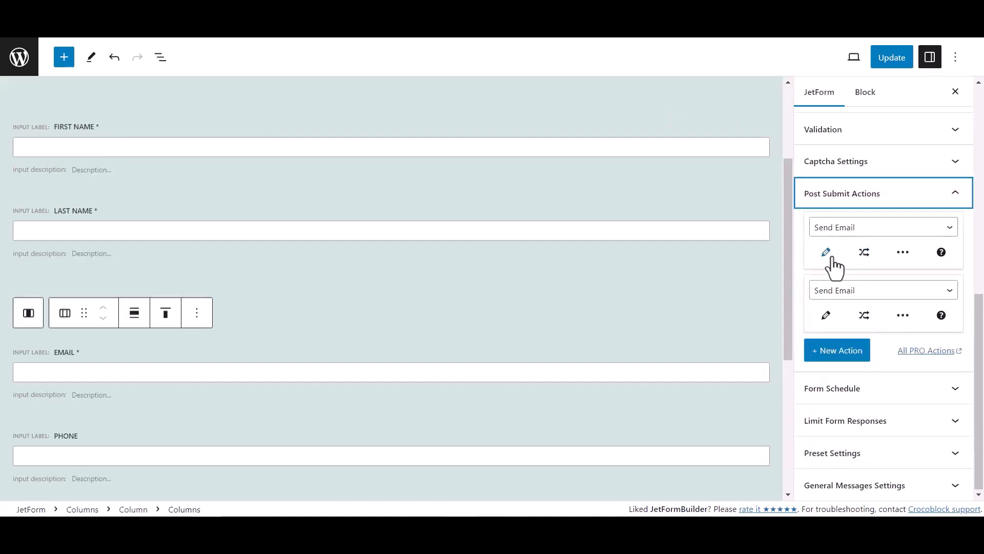
left_click(846, 227)
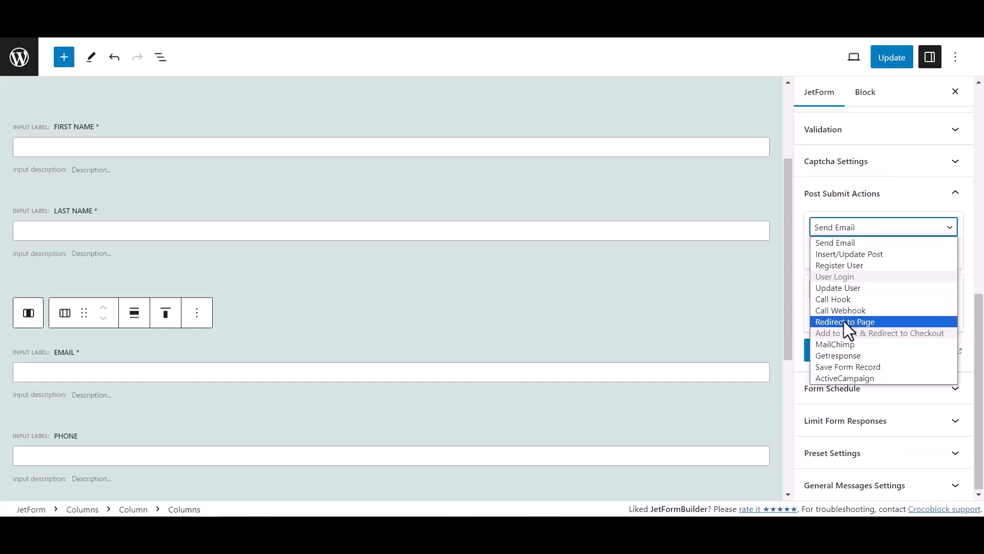
left_click(844, 308)
Step: Paste the copied URL as the Call Webhook action's webhook URL and save the updated form
left_click(827, 254)
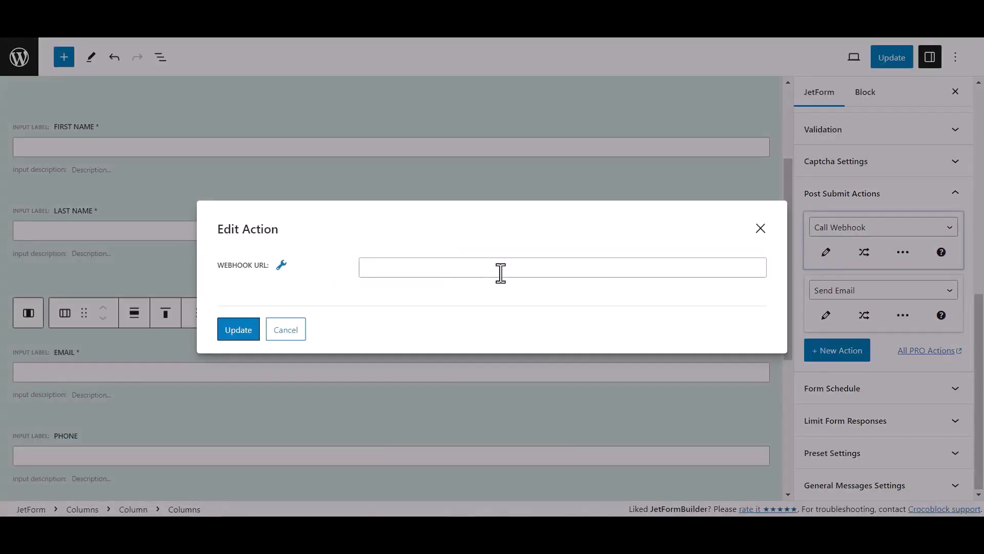
left_click(391, 271)
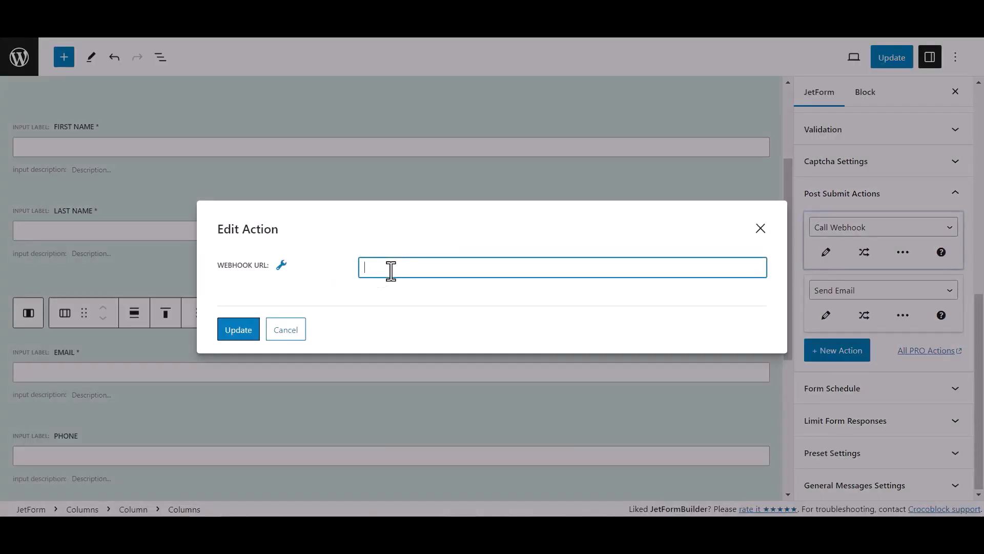
key("ctrl+v")
left_click(250, 336)
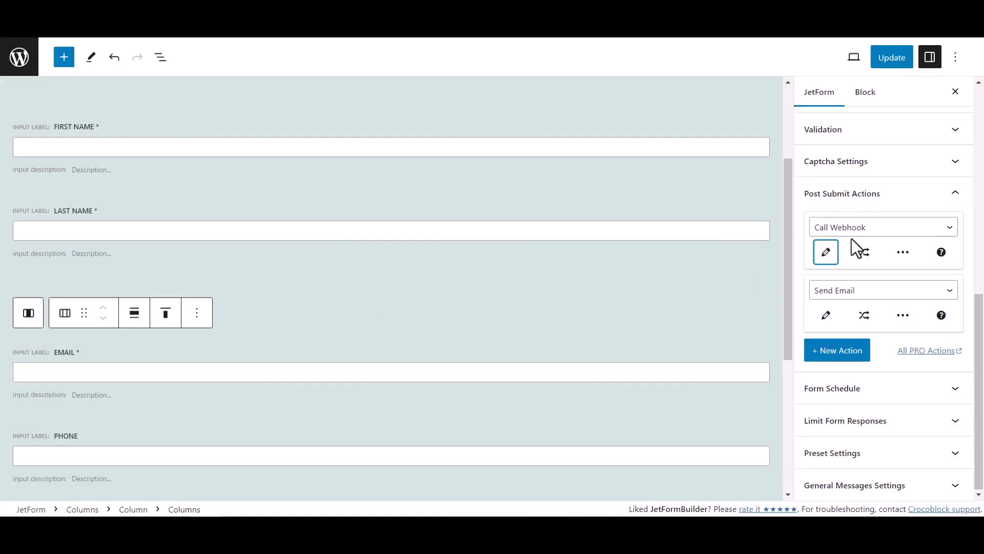
left_click(905, 59)
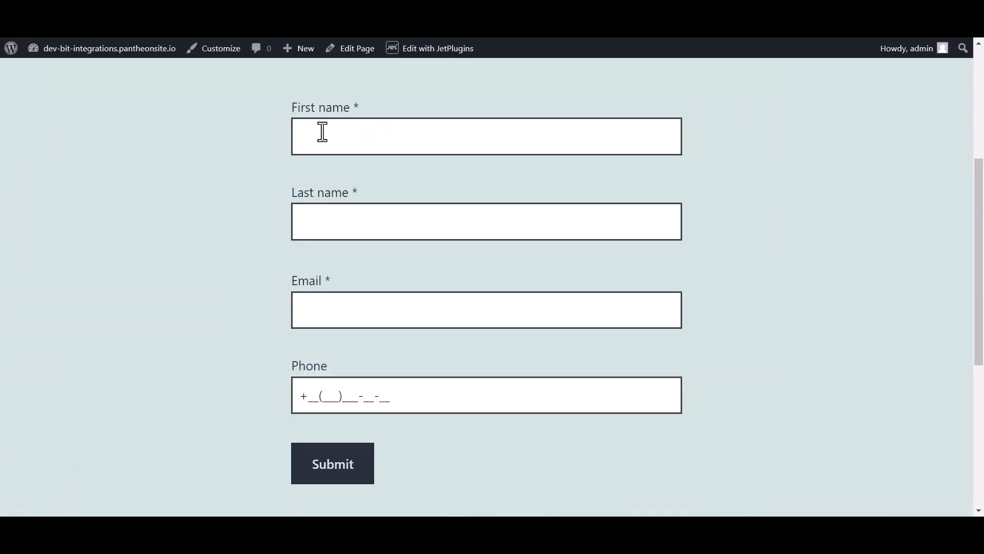
Step: Submit a test entry on the published form with first name Bit, last name Integrations, the contact's e-mail and a phone number
left_click(341, 131)
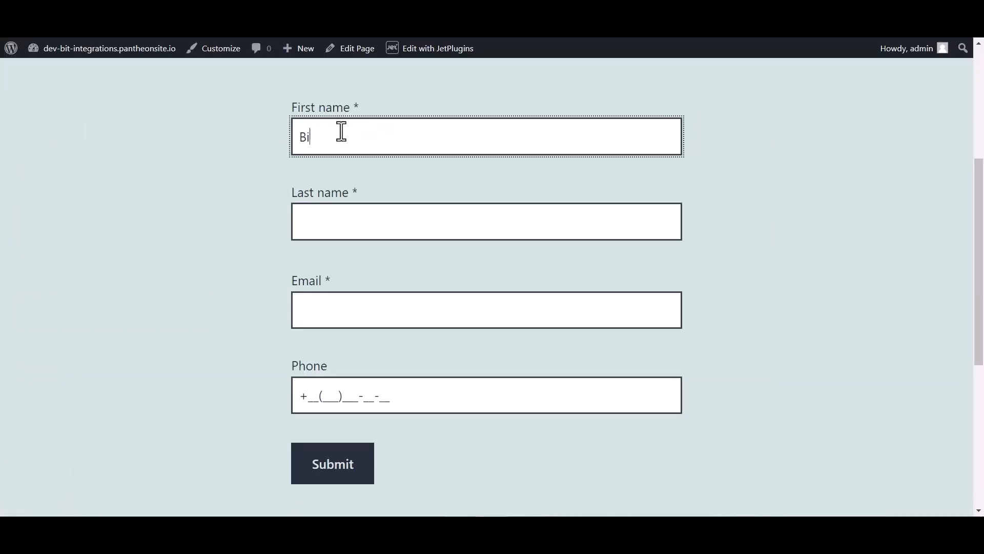
left_click(334, 224)
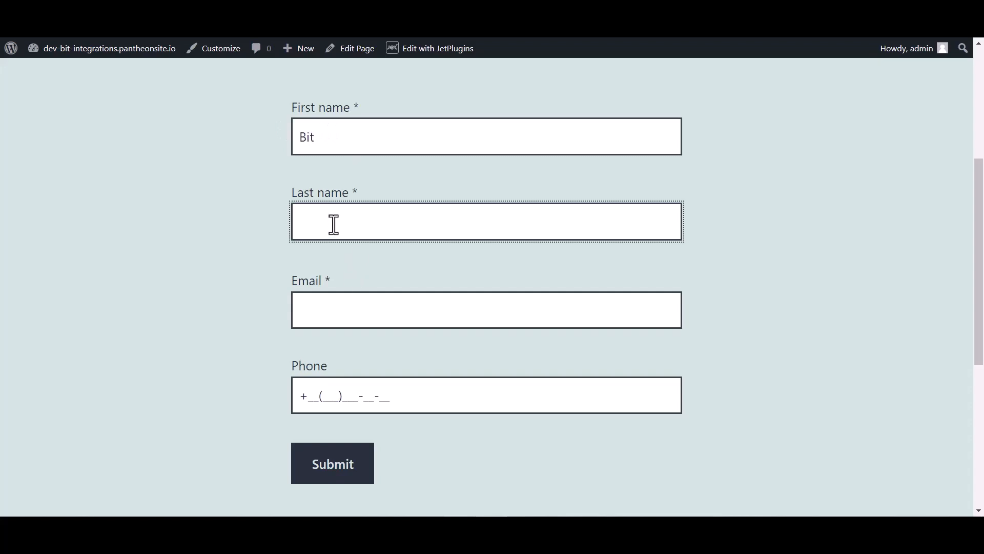
type("Integrations")
left_click(323, 318)
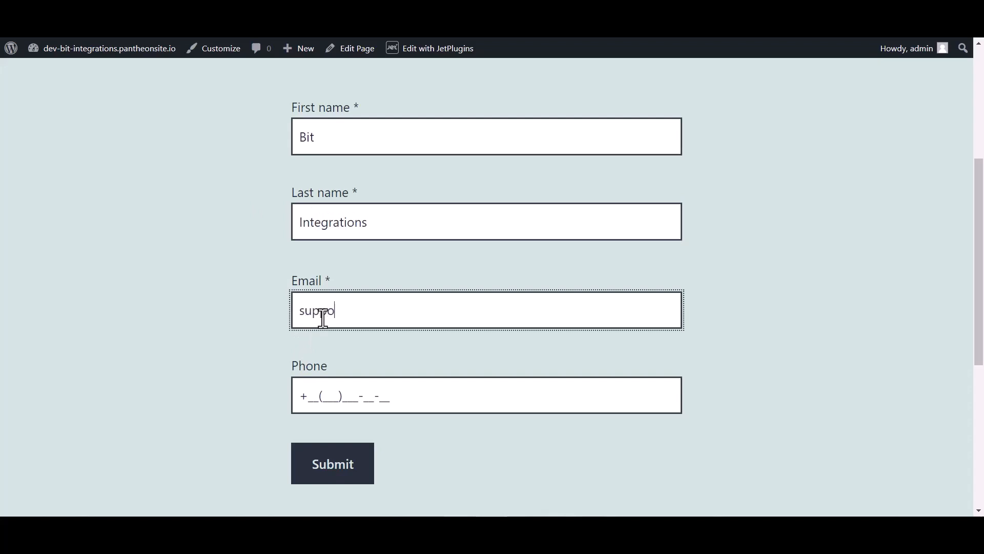
key("BackSpace")
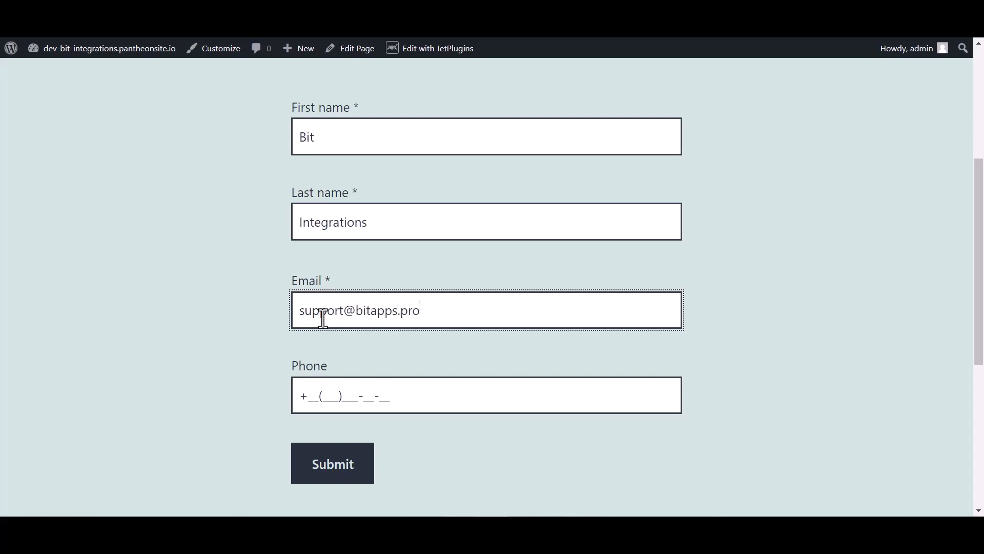
left_click(334, 390)
type("444")
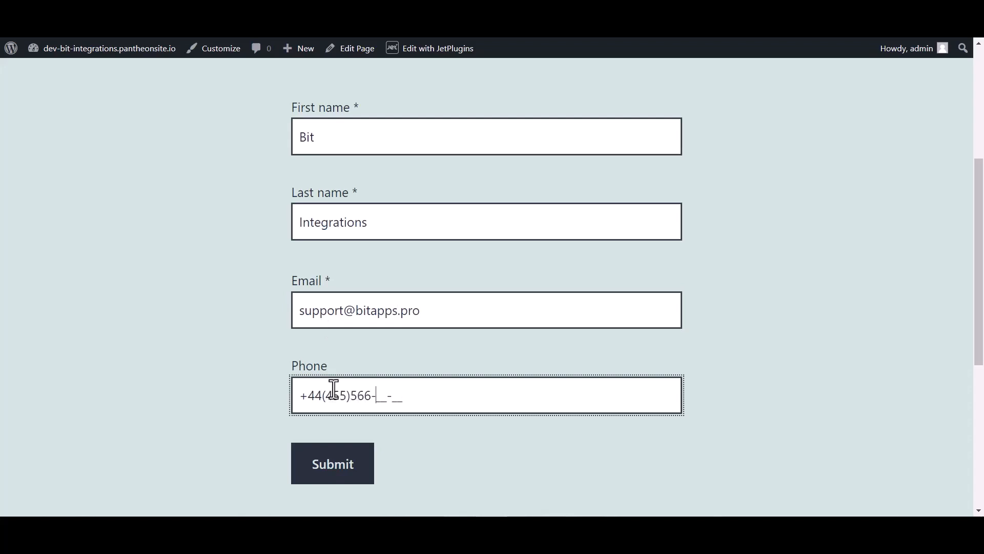
left_click(325, 466)
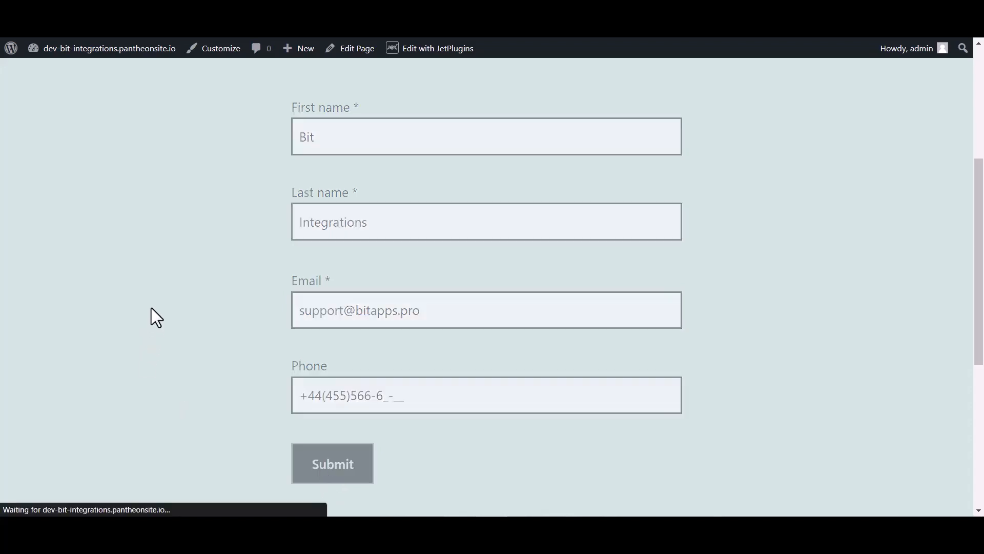
Step: Review the fetched form response in Bit Integrations, proceed to setting the action and choose FlowMattic by searching for "flow"
scroll(364, 244, "down", 3)
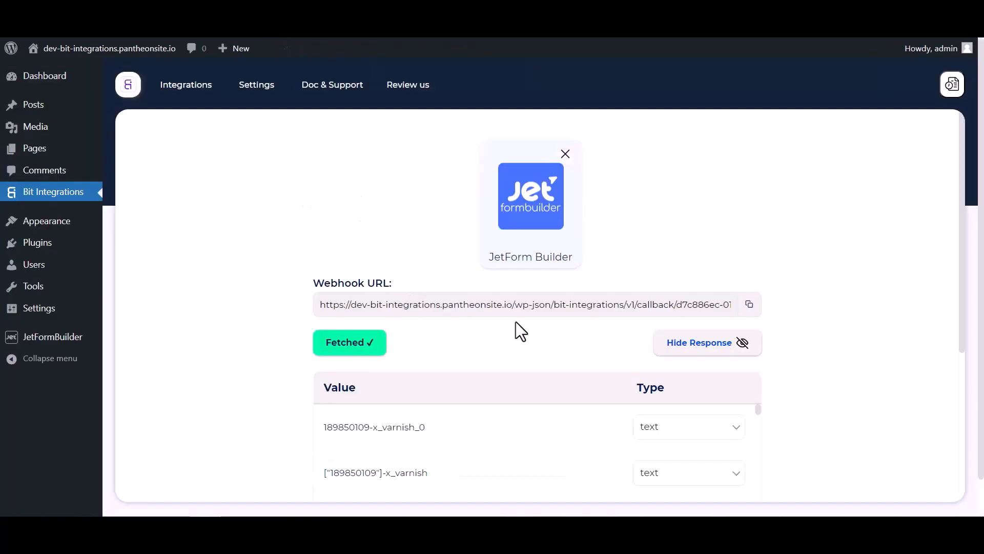
scroll(561, 333, "down", 4)
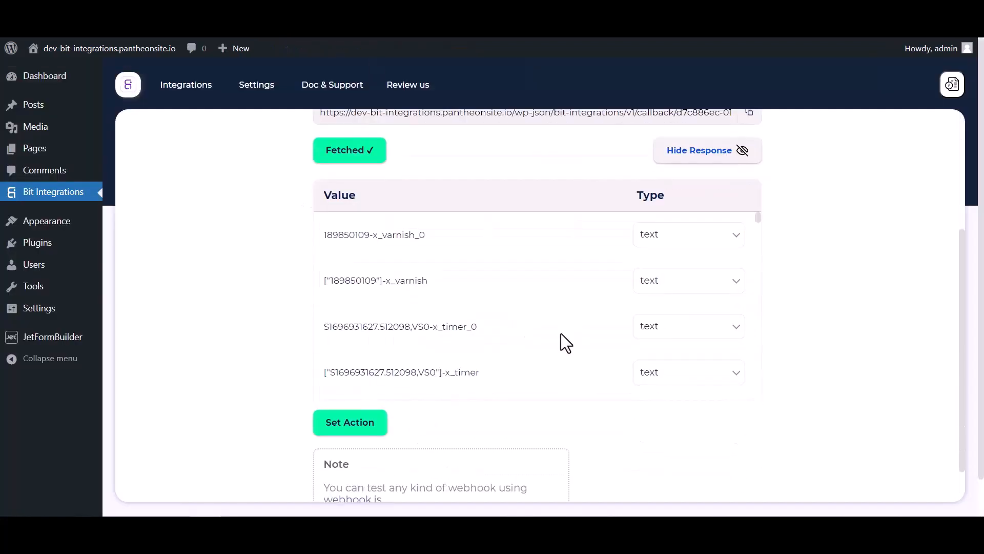
scroll(561, 334, "down", 10)
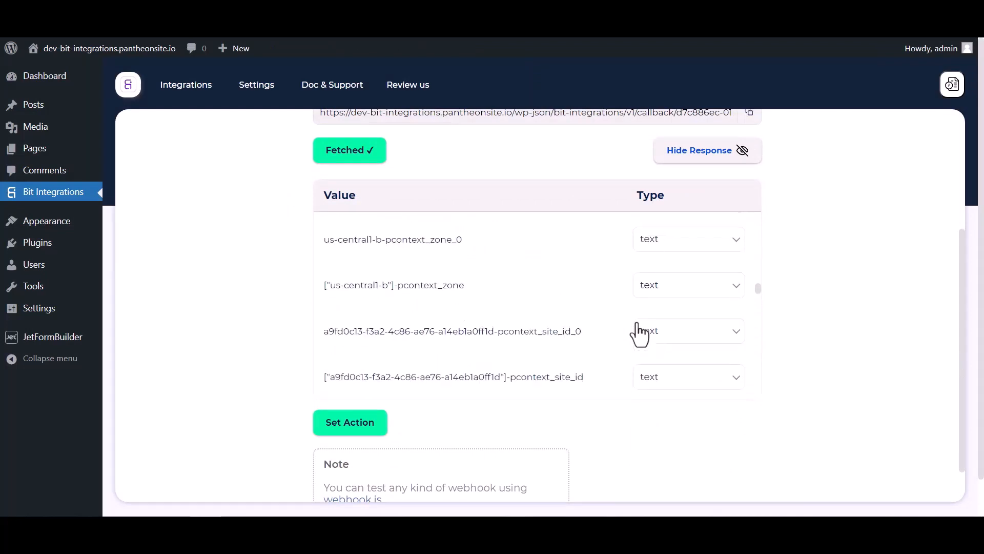
scroll(639, 333, "down", 8)
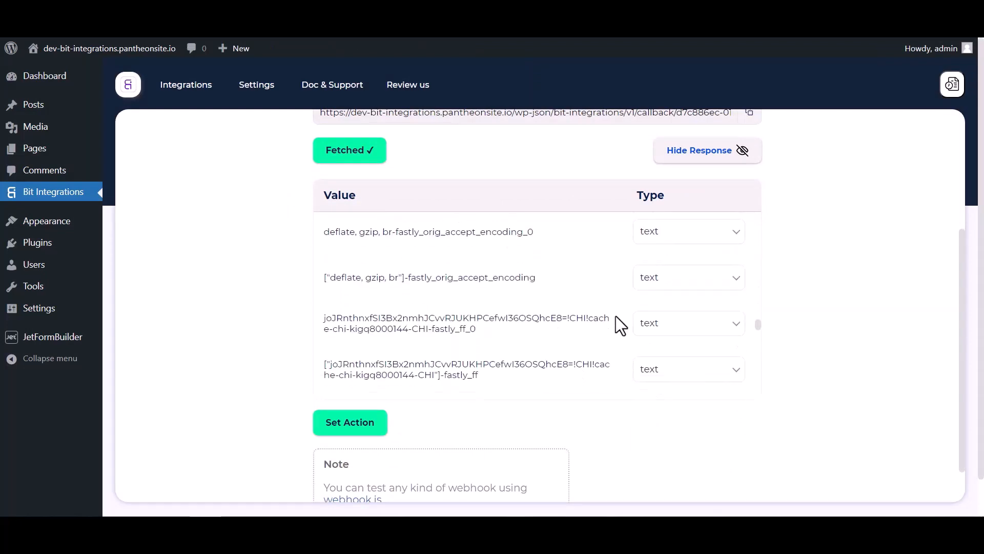
scroll(610, 320, "up", 10)
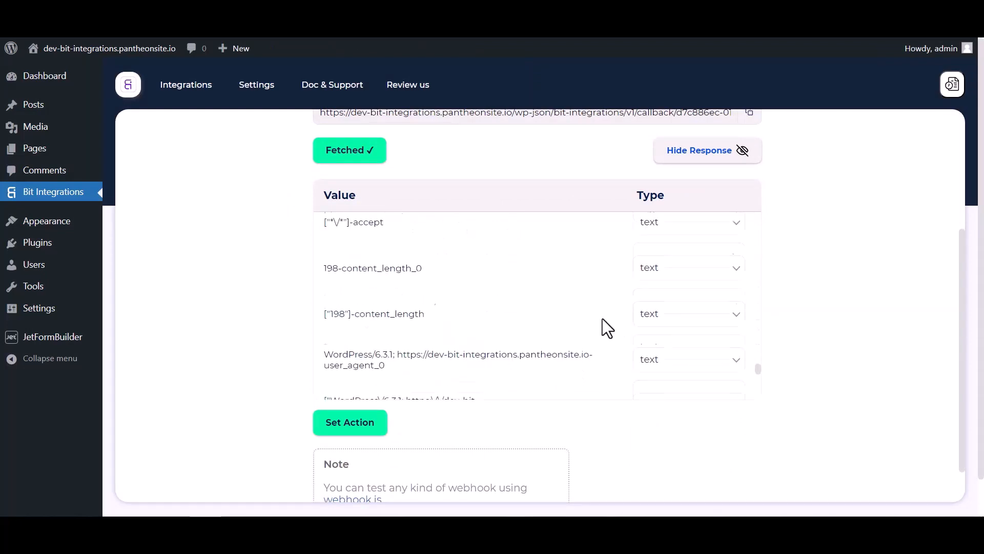
left_click(383, 435)
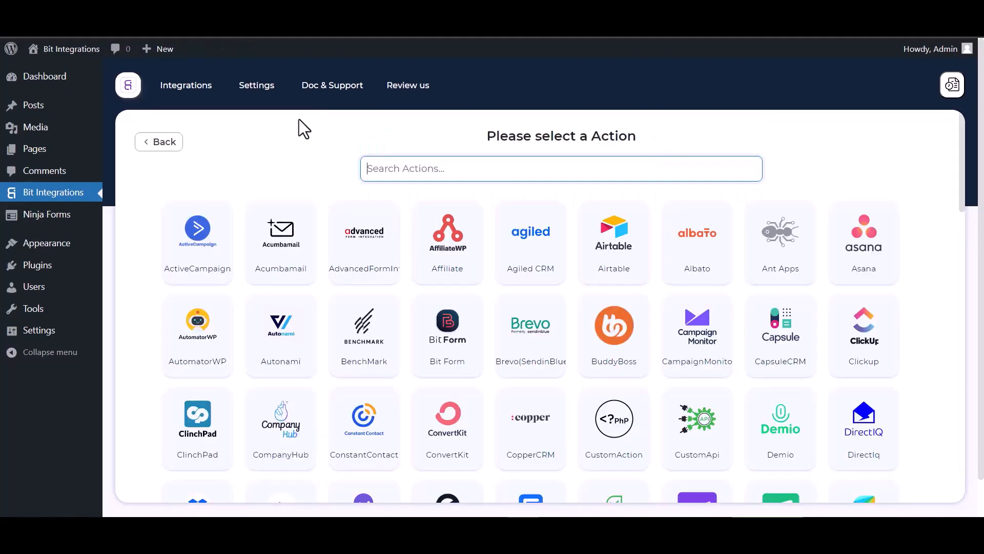
type("flow")
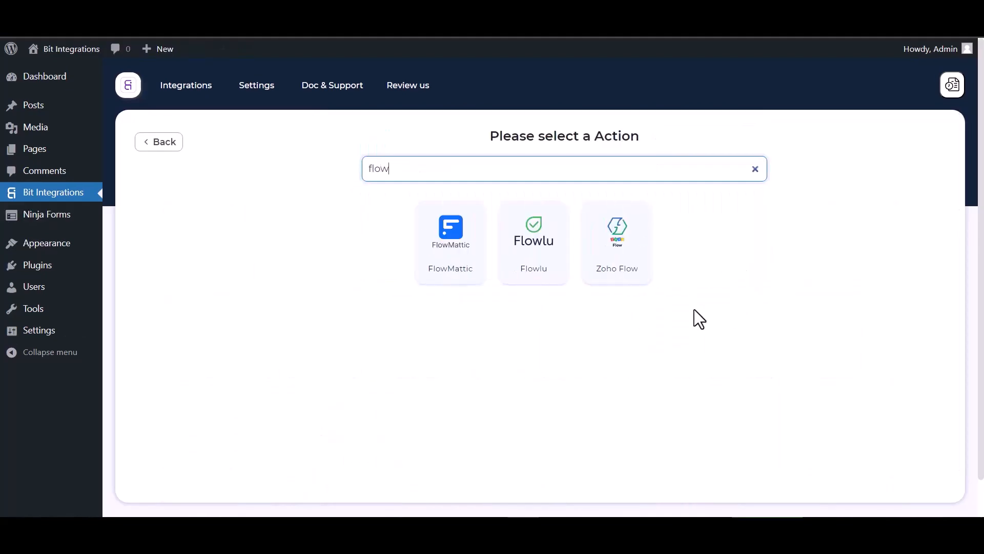
left_click(459, 266)
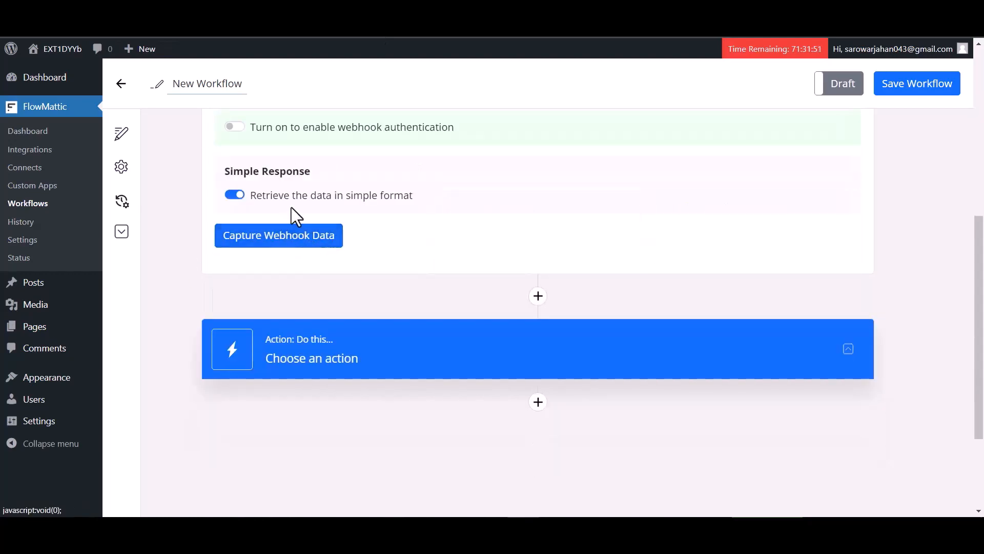
Step: Copy the Webhooks trigger's URL from the new workflow in FlowMattic and start capturing webhook data
scroll(291, 208, "up", 5)
left_click(582, 329)
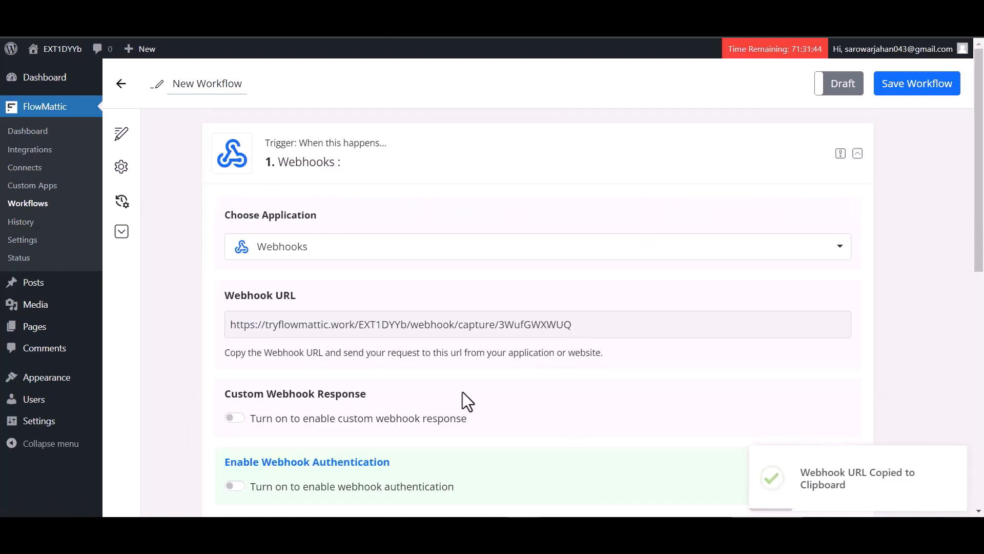
scroll(460, 389, "down", 3)
left_click(290, 469)
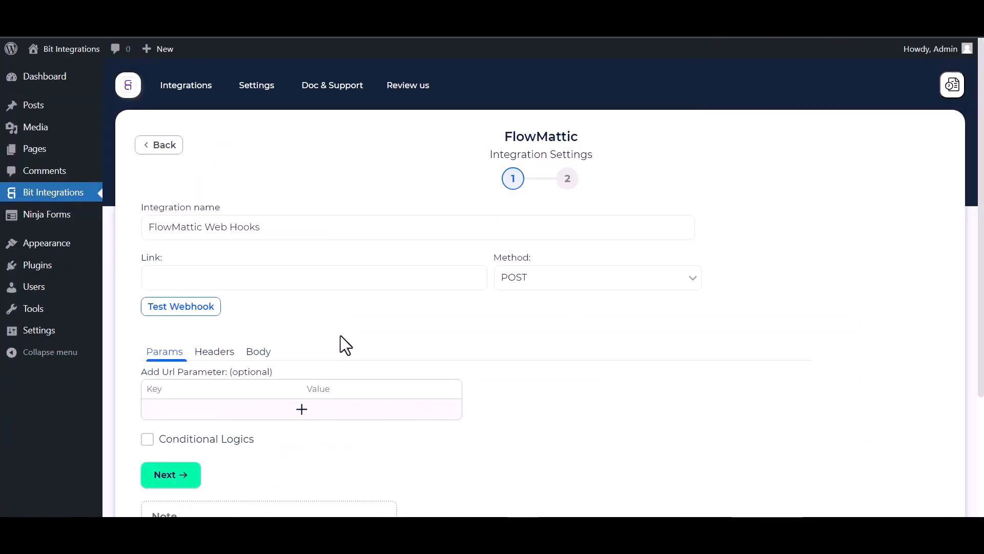
Step: Paste the FlowMattic webhook URL as the integration's link and send all data in the body as application/json
left_click(182, 276)
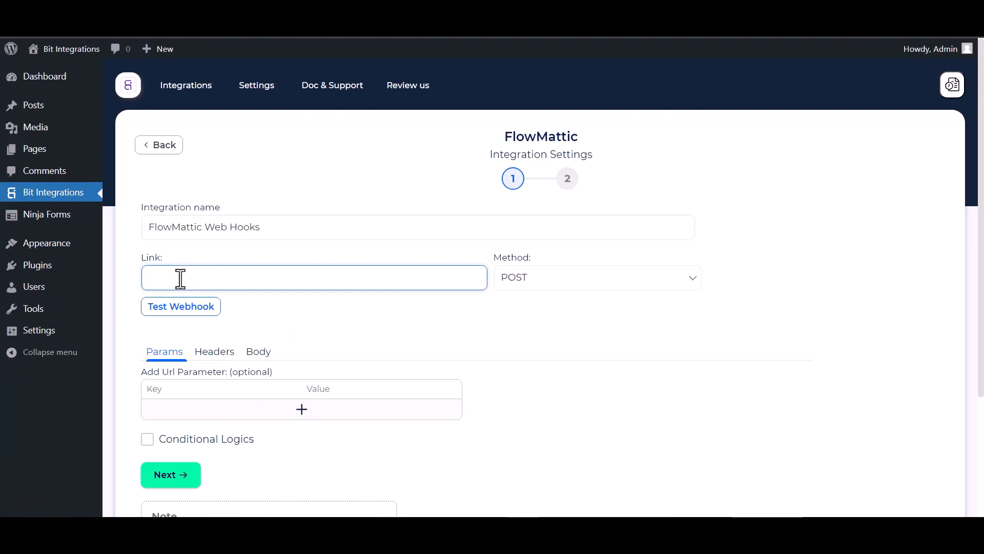
key("ctrl+v")
left_click(252, 352)
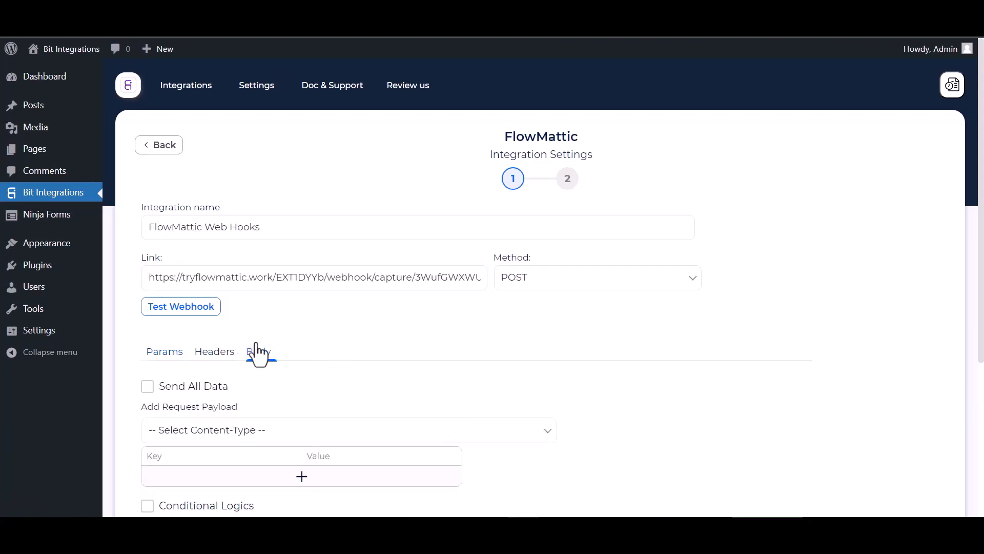
left_click(151, 387)
scroll(270, 400, "down", 2)
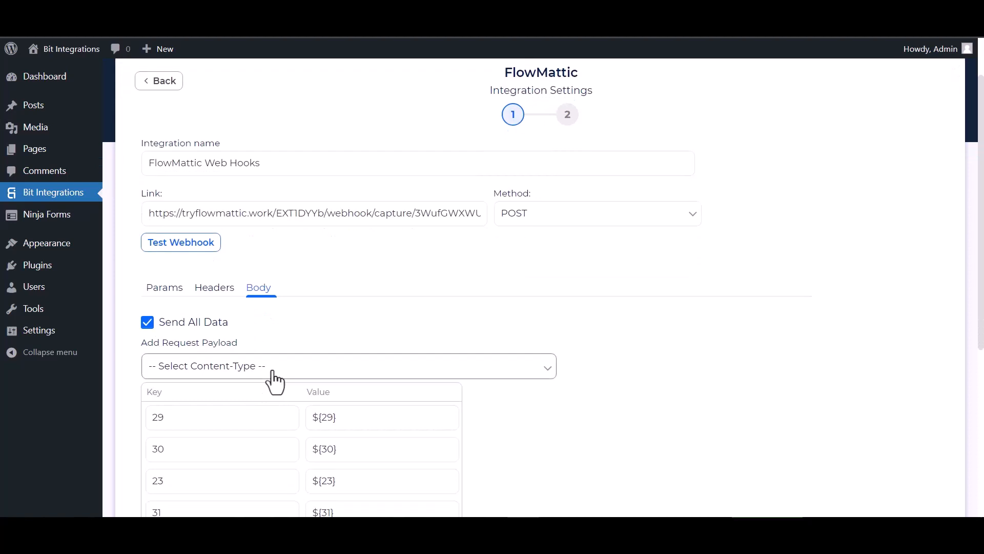
left_click(275, 379)
left_click(222, 401)
scroll(226, 405, "down", 3)
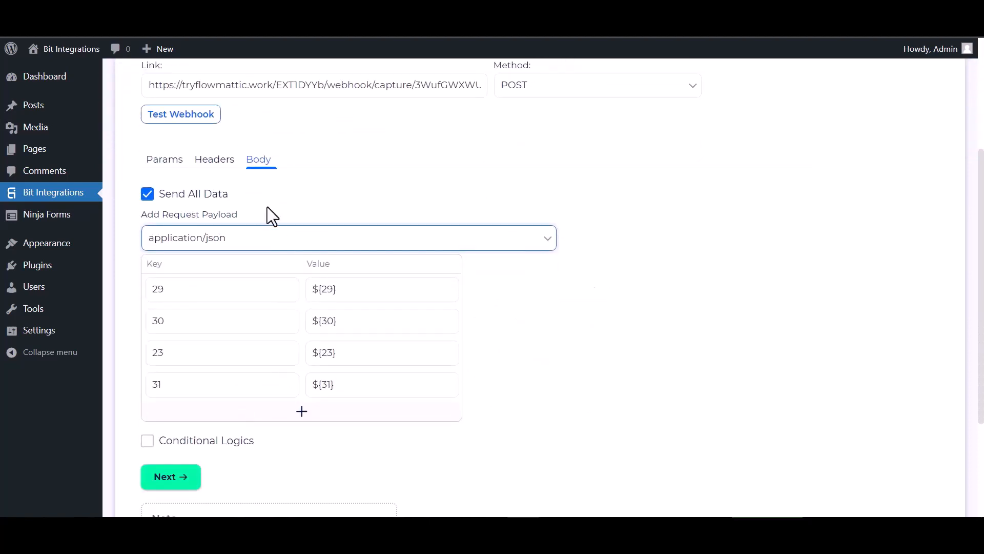
Step: Test the FlowMattic webhook and finish and save the integration
left_click(176, 121)
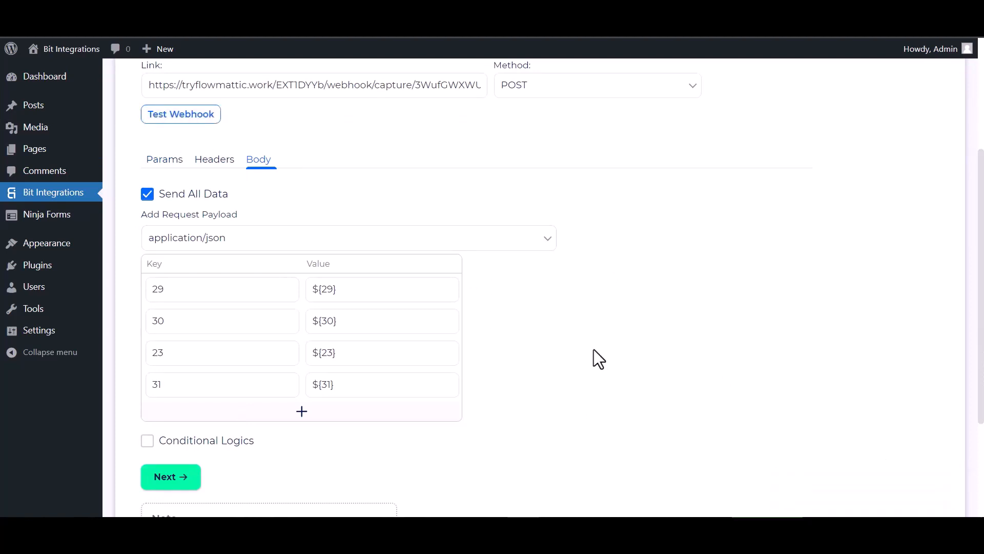
scroll(227, 408, "down", 2)
left_click(182, 419)
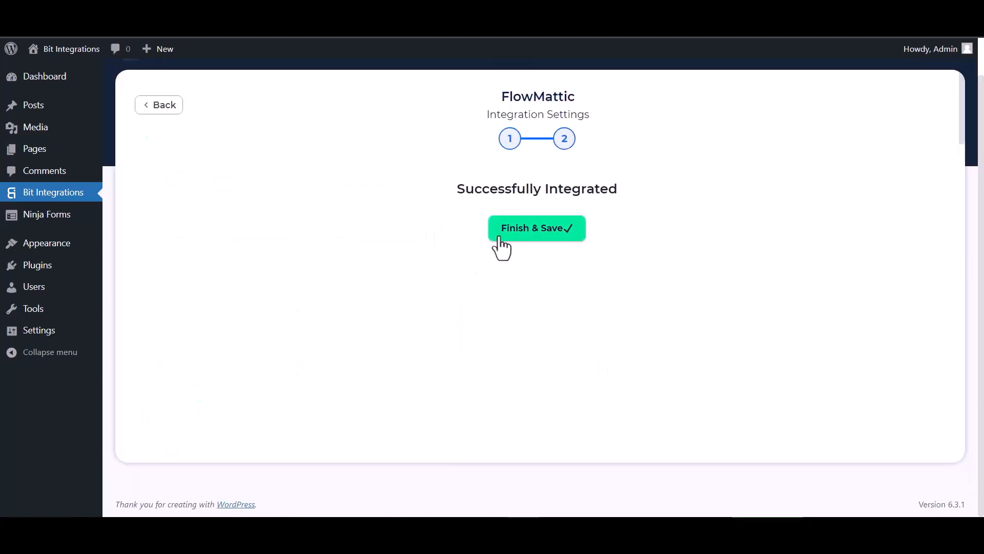
left_click(529, 236)
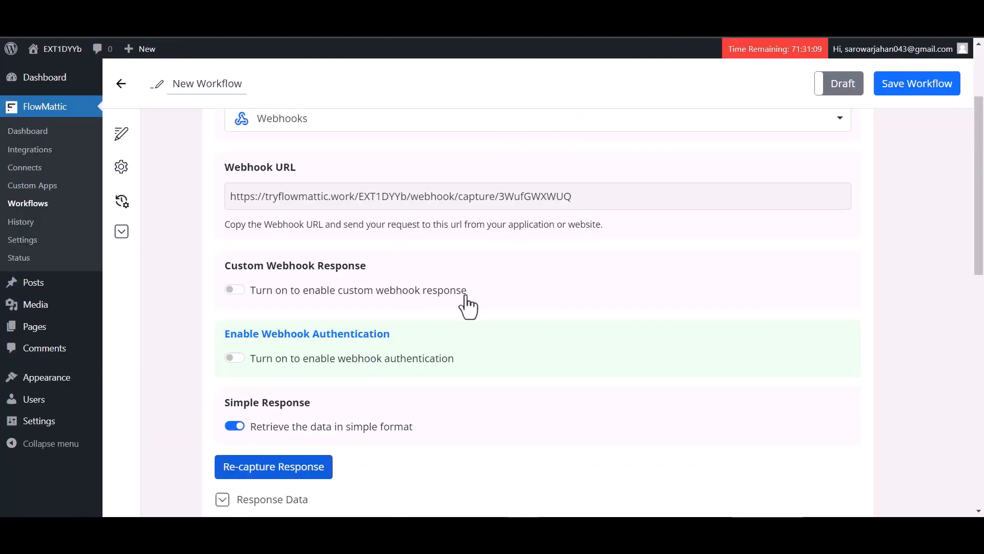
Step: Add a new action after the captured webhook response and choose Mailchimp as its application by searching for "mailc"
scroll(462, 306, "down", 6)
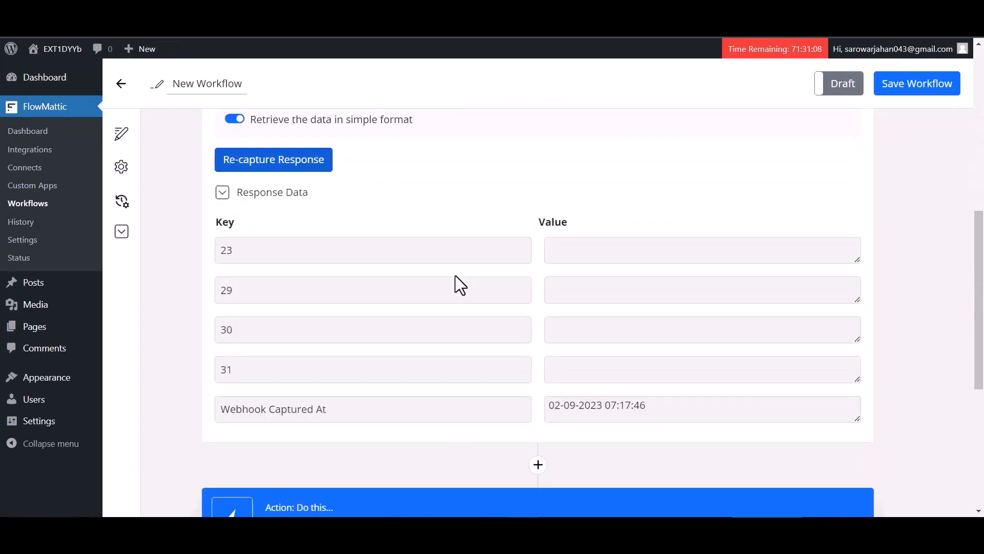
scroll(460, 284, "down", 1)
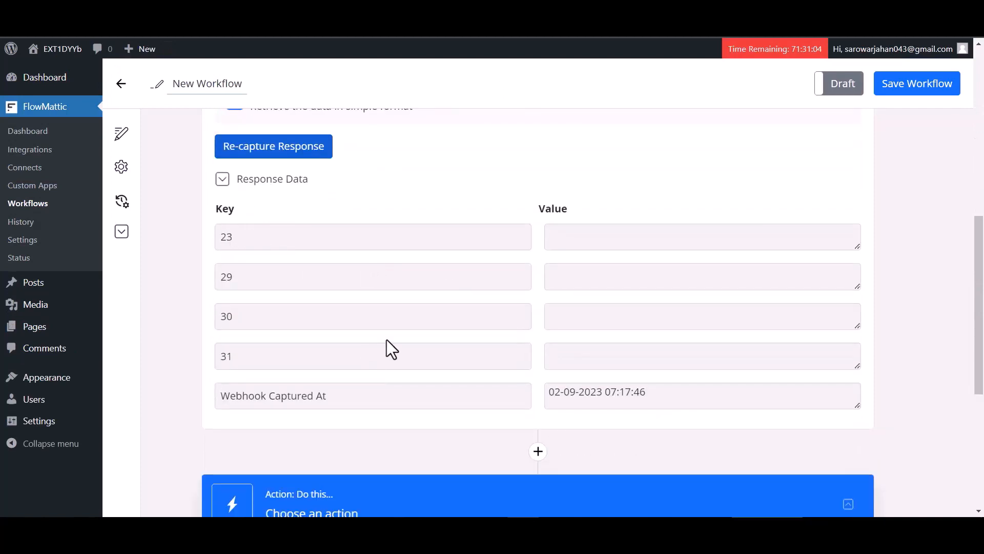
scroll(391, 350, "down", 3)
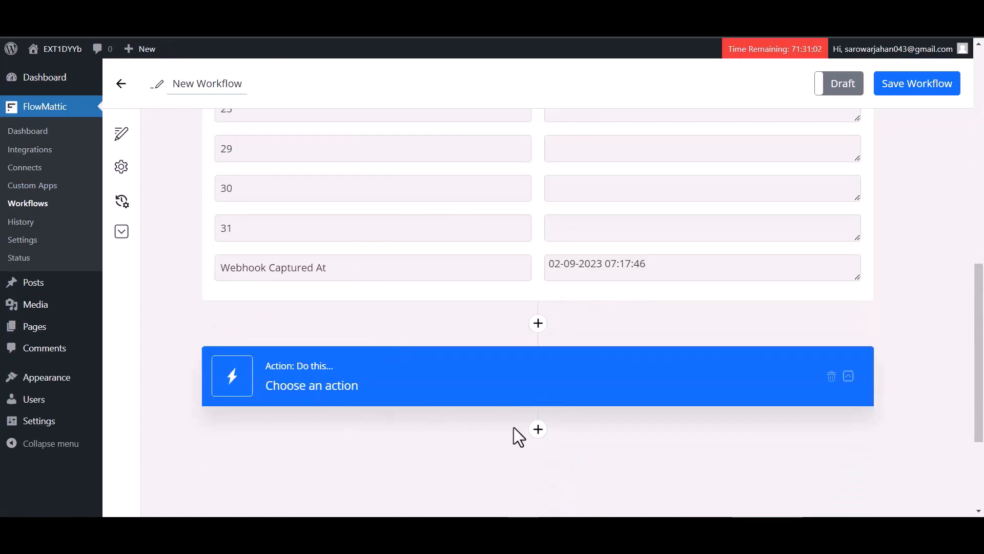
left_click(538, 429)
scroll(426, 405, "down", 3)
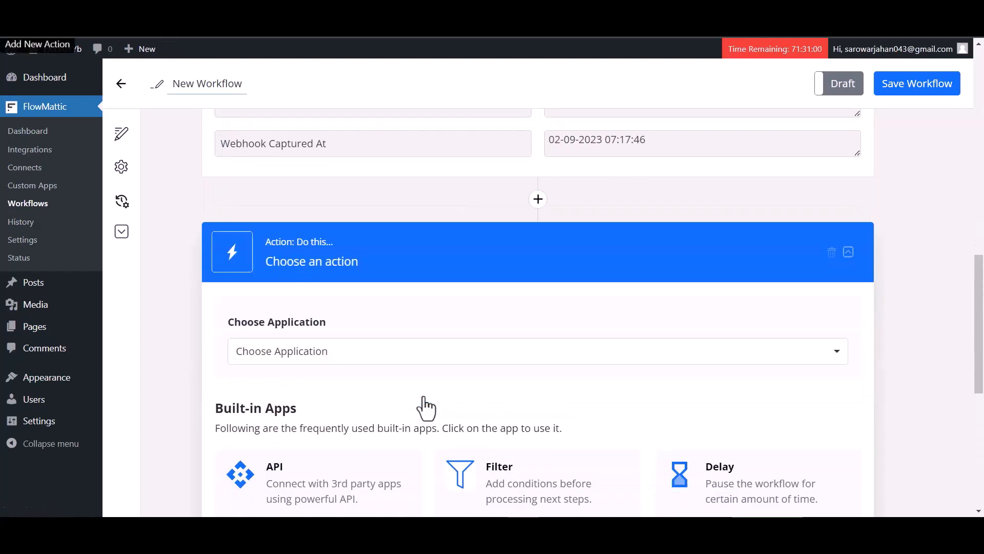
left_click(397, 333)
left_click(330, 347)
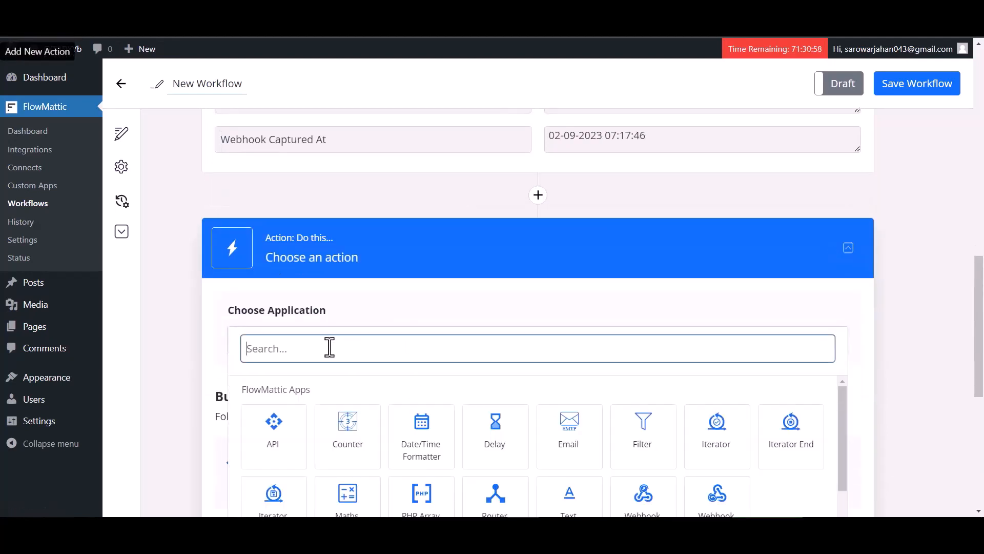
type("mai")
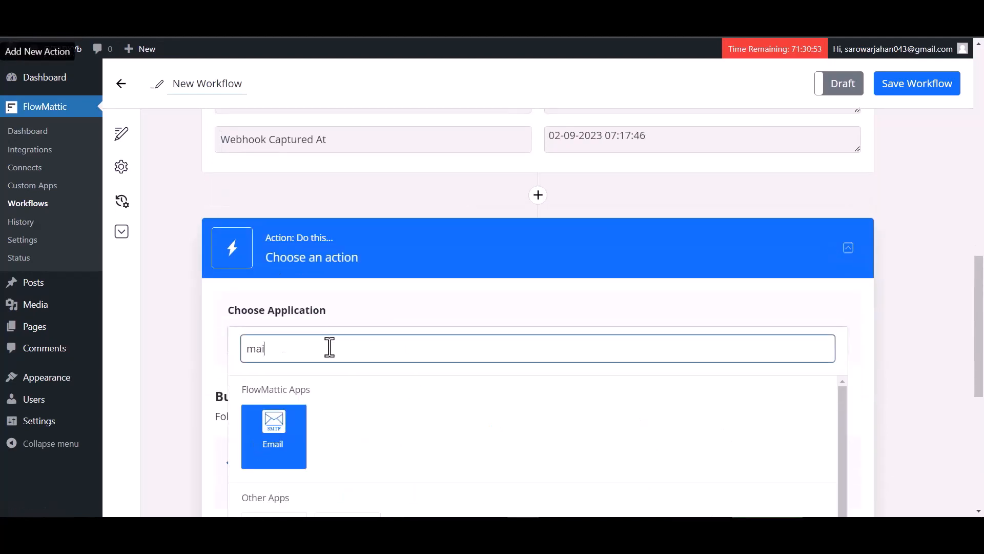
type("lc")
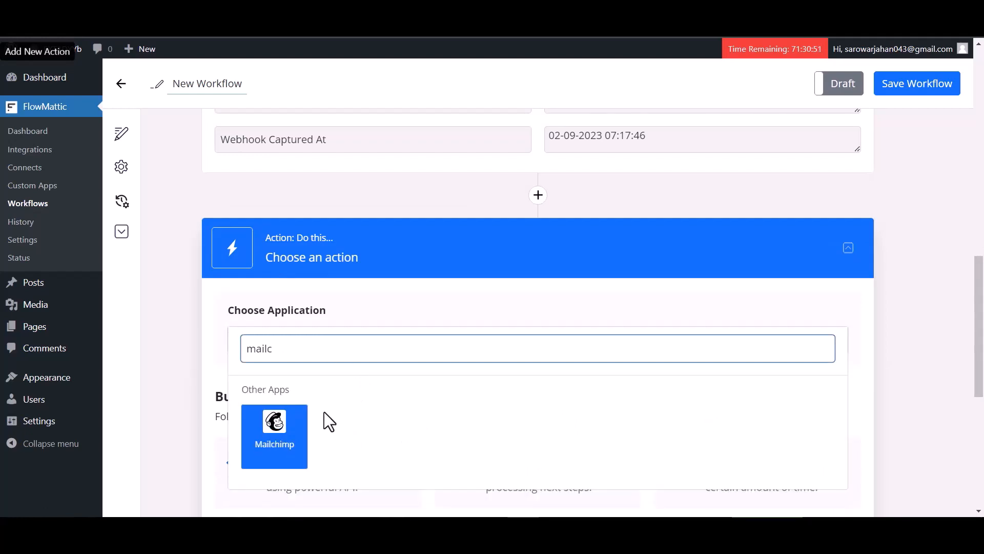
left_click(267, 441)
Step: Set the Mailchimp action's event to Add New Member
scroll(400, 385, "down", 1)
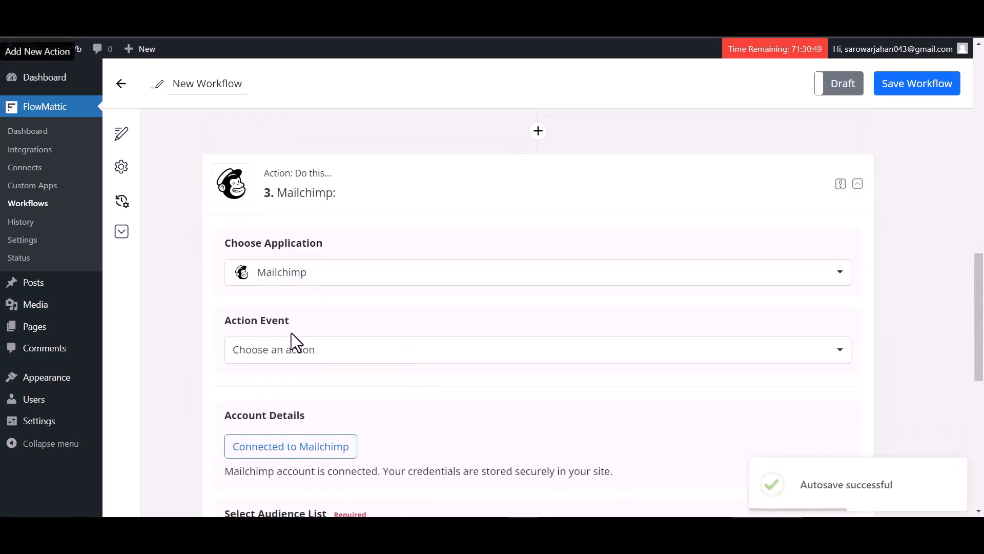
left_click(308, 369)
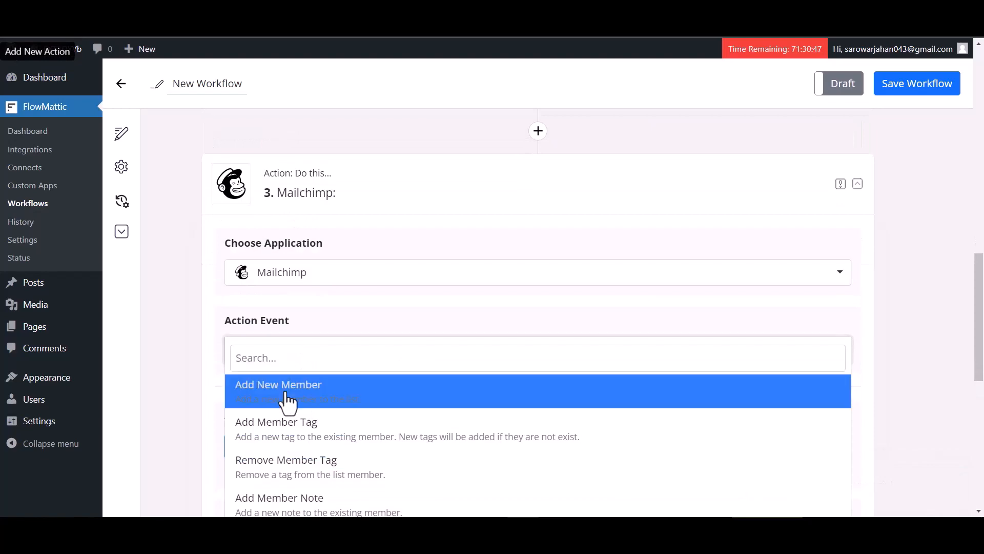
left_click(288, 402)
Step: Connect the Mailchimp account to the action by logging in and allowing FlowMattic access
scroll(359, 307, "down", 3)
left_click(303, 264)
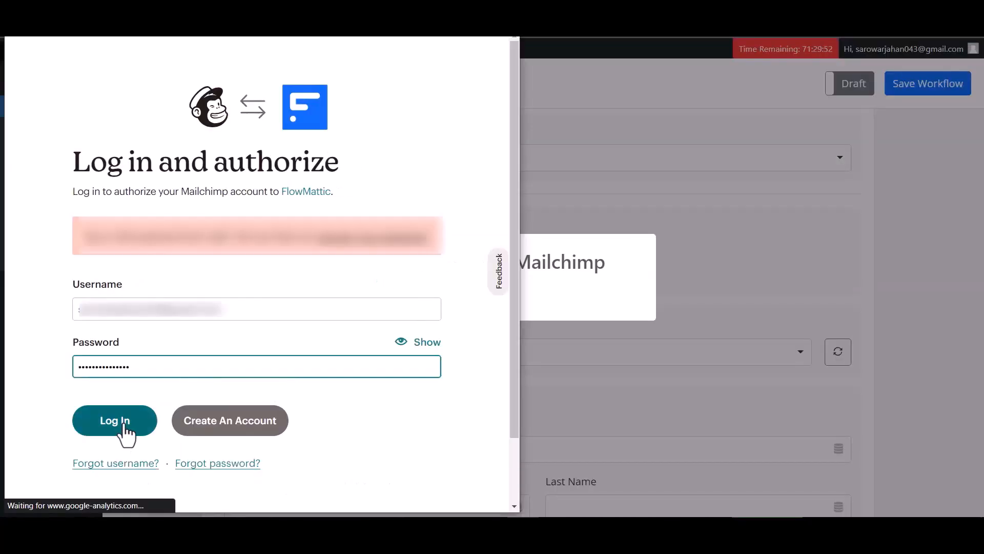
left_click(125, 432)
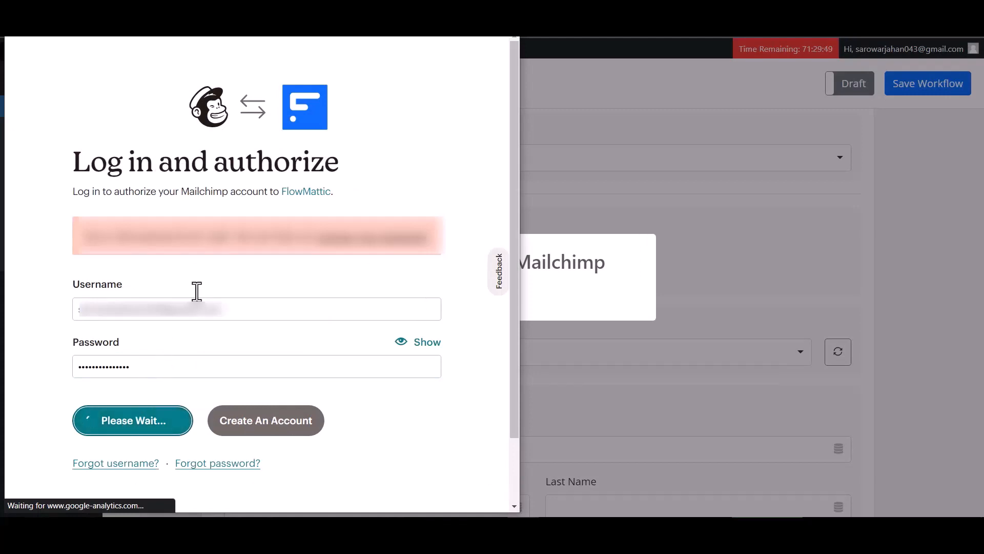
scroll(224, 322, "down", 2)
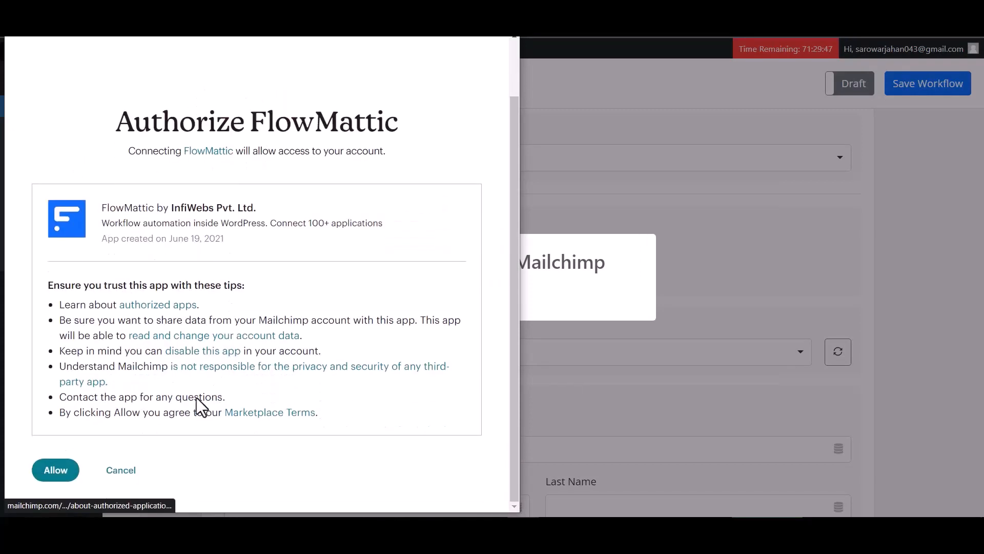
left_click(53, 470)
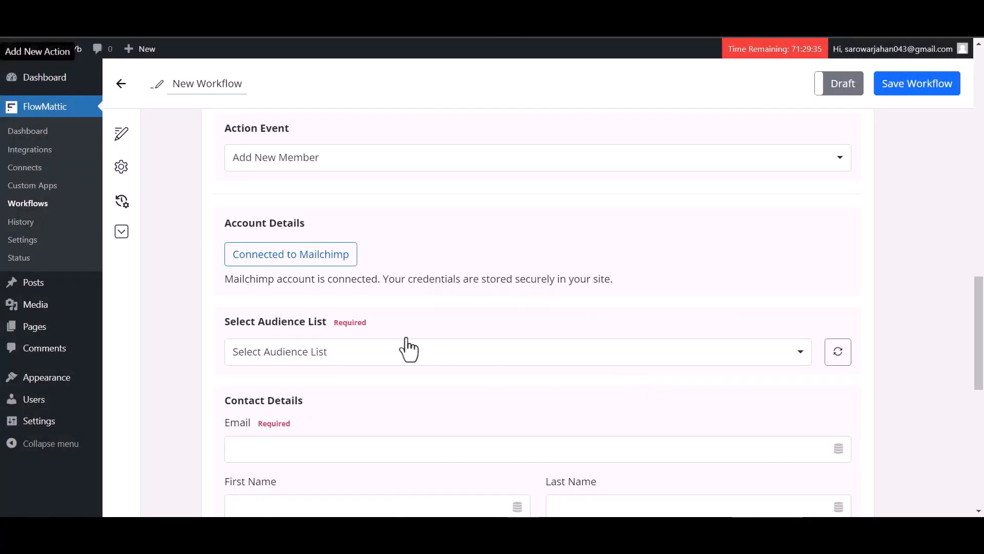
Step: Select the available Mailchimp audience list and map the contact's Email to webhook field 23
left_click(380, 356)
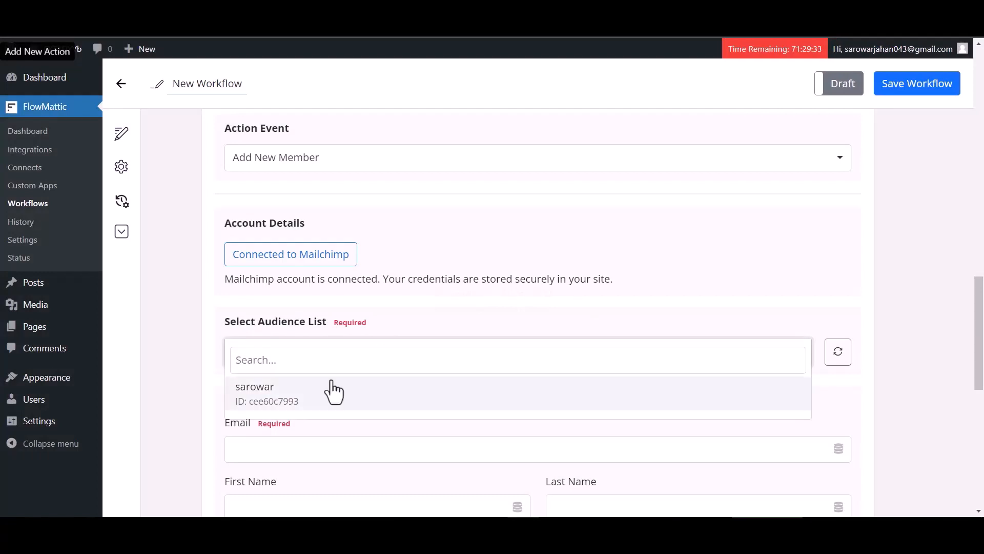
left_click(306, 396)
scroll(366, 349, "down", 3)
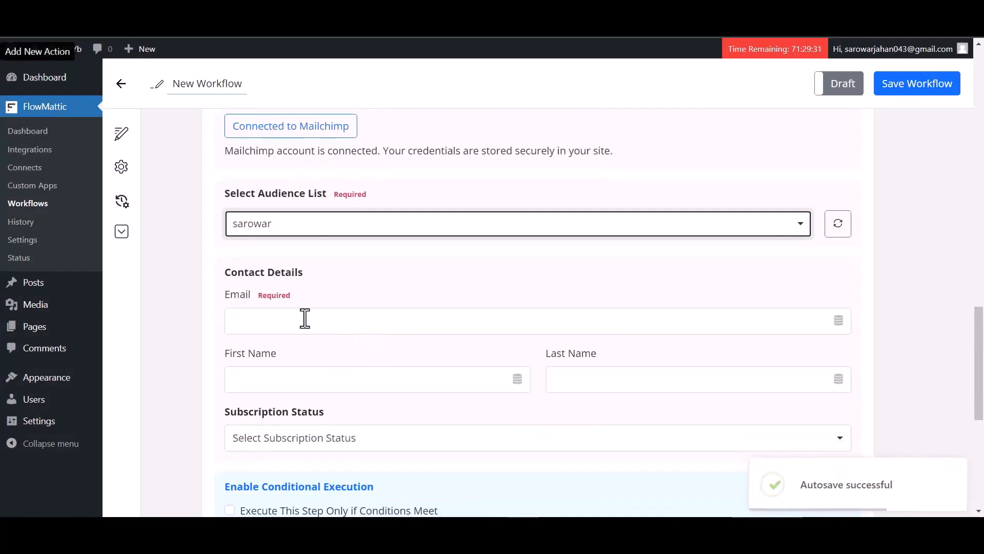
left_click(351, 320)
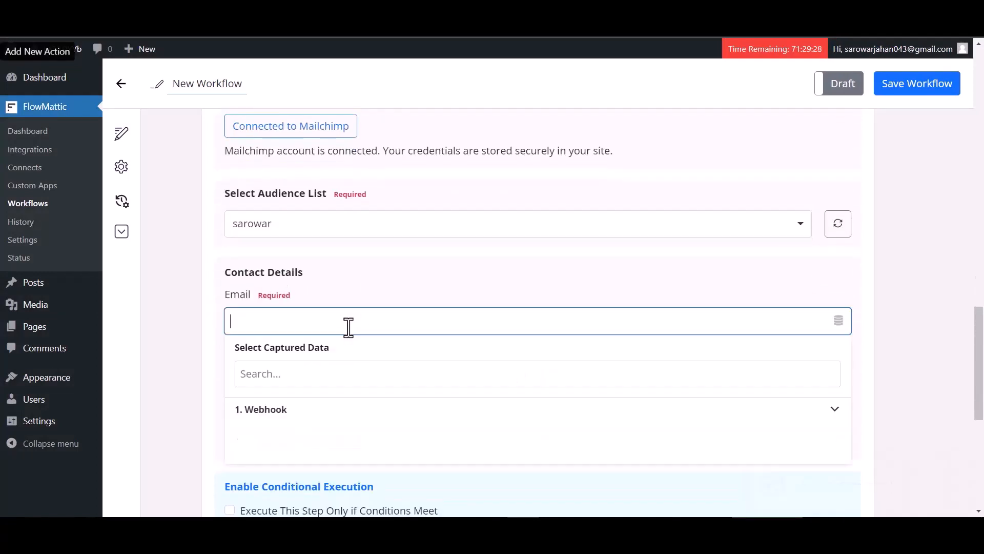
left_click(276, 410)
scroll(302, 415, "down", 3)
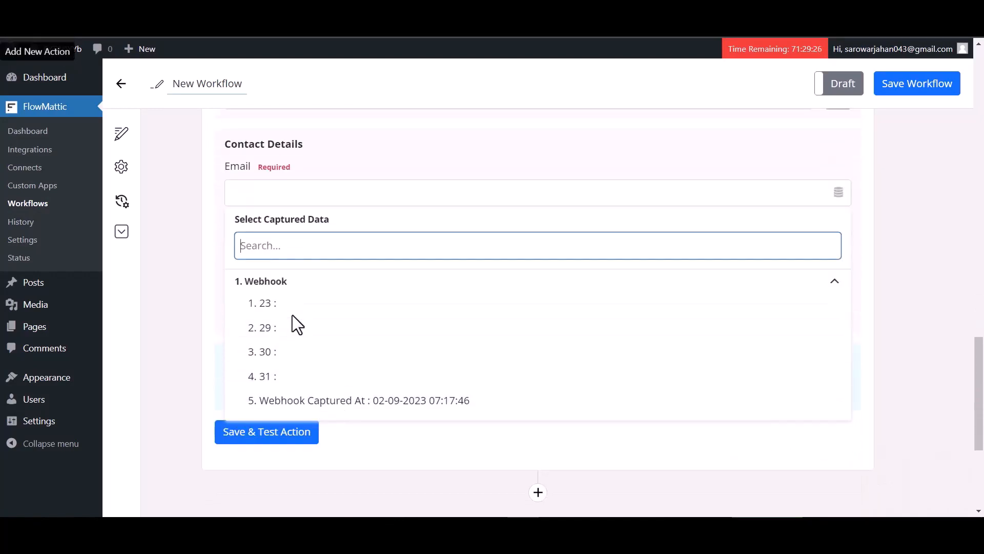
left_click(389, 297)
Step: Map the contact's First Name to webhook field 29 and Last Name to webhook field 30
left_click(362, 257)
left_click(312, 339)
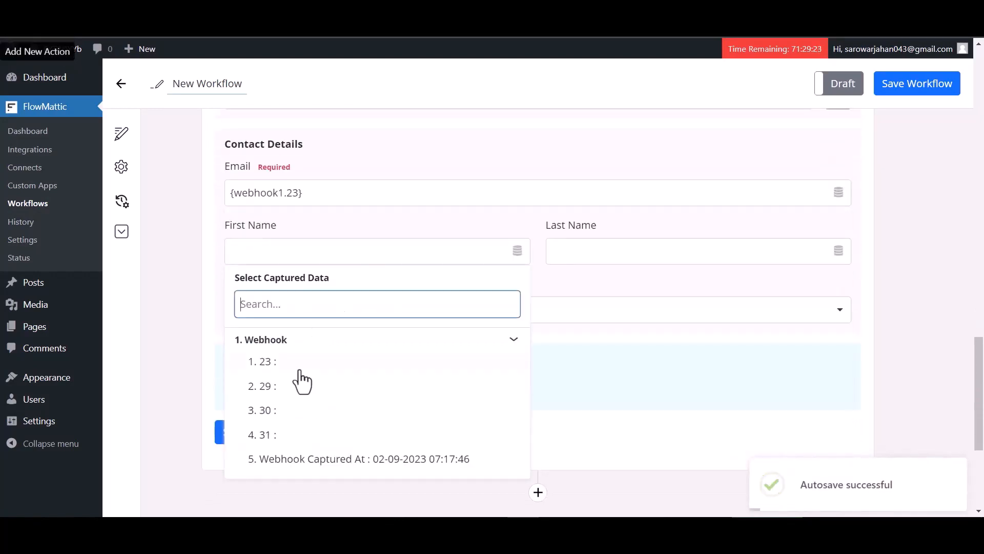
left_click(282, 395)
left_click(590, 252)
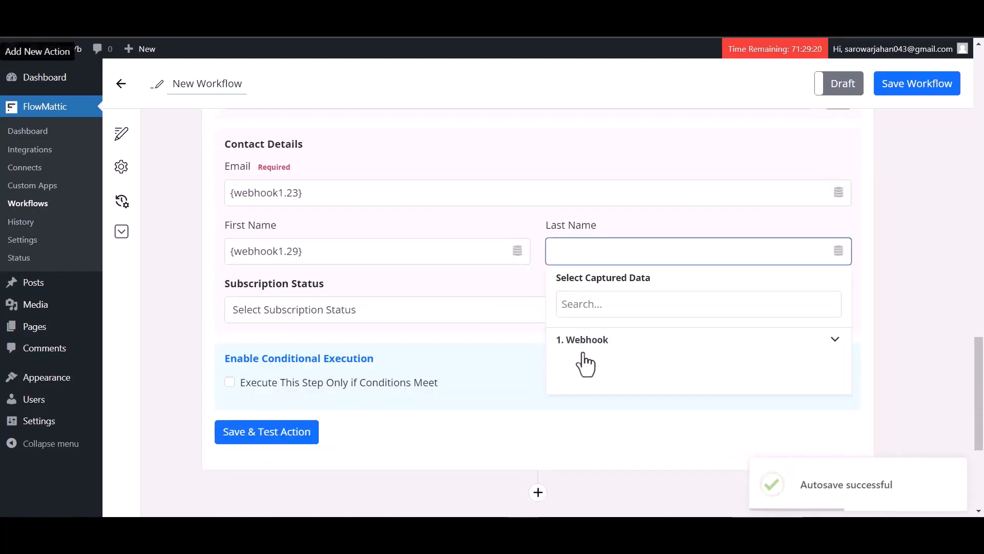
left_click(601, 339)
left_click(589, 410)
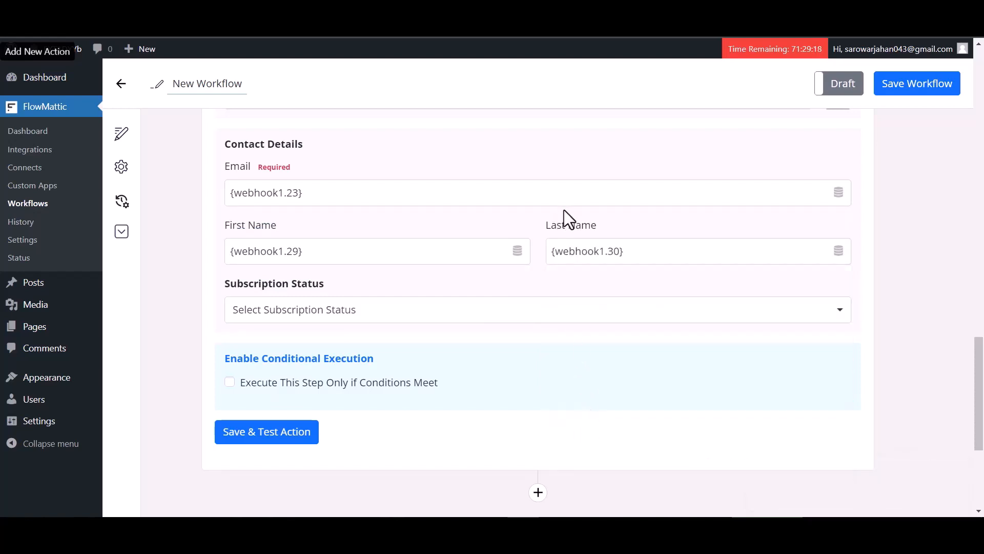
Step: Set the Subscription Status to Subscribed, and save and test the Mailchimp action
left_click(307, 307)
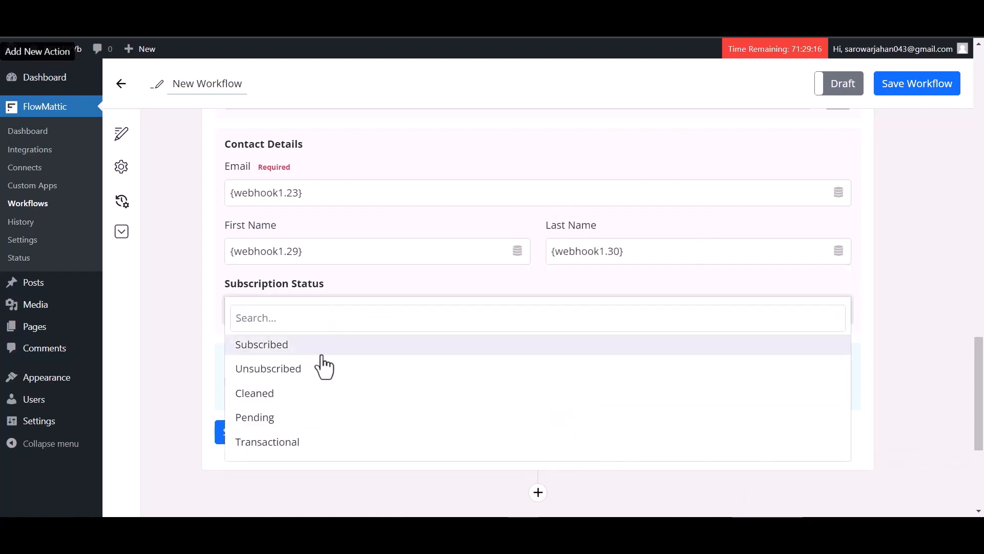
left_click(276, 344)
scroll(464, 349, "down", 3)
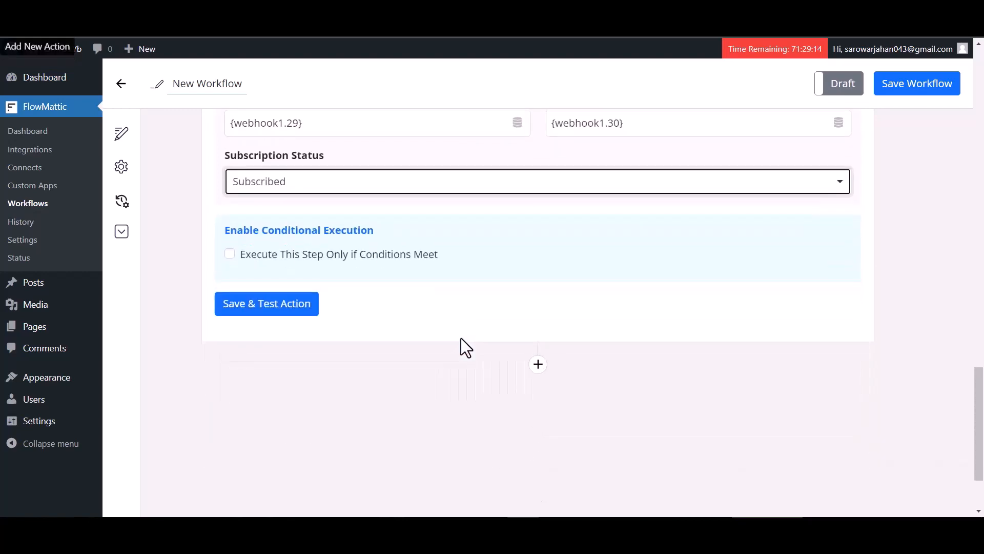
left_click(282, 310)
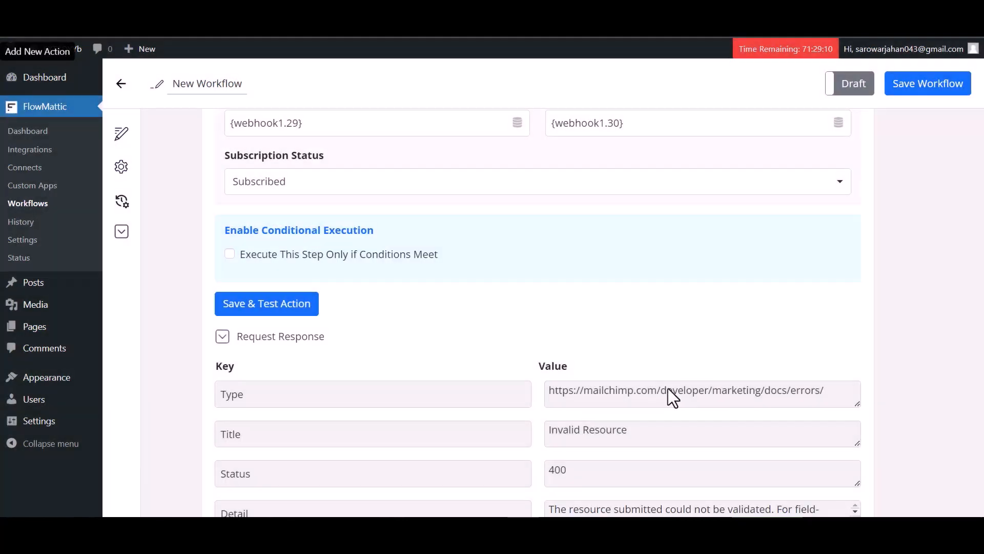
scroll(685, 343, "down", 4)
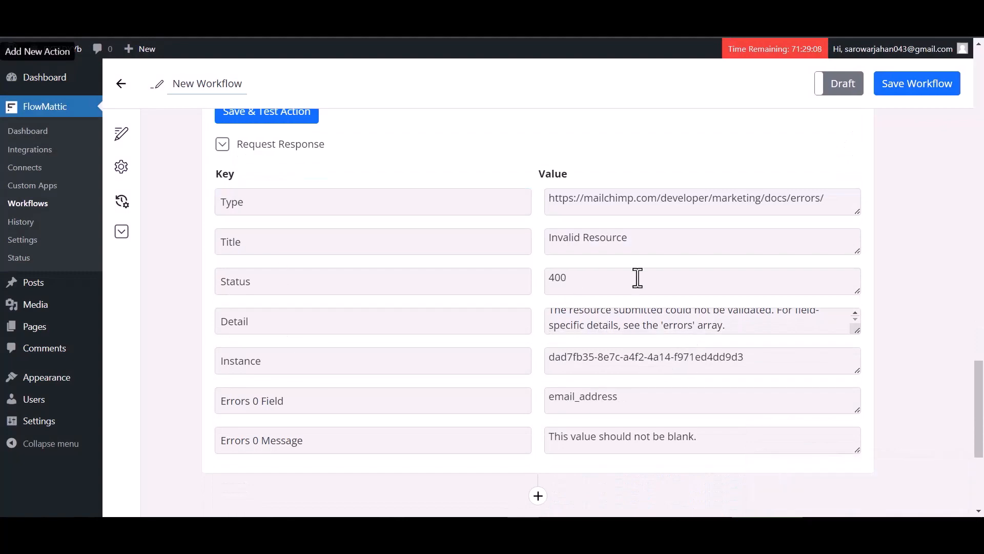
Step: Save the workflow and switch it out of Draft status
scroll(636, 288, "up", 8)
scroll(633, 297, "up", 15)
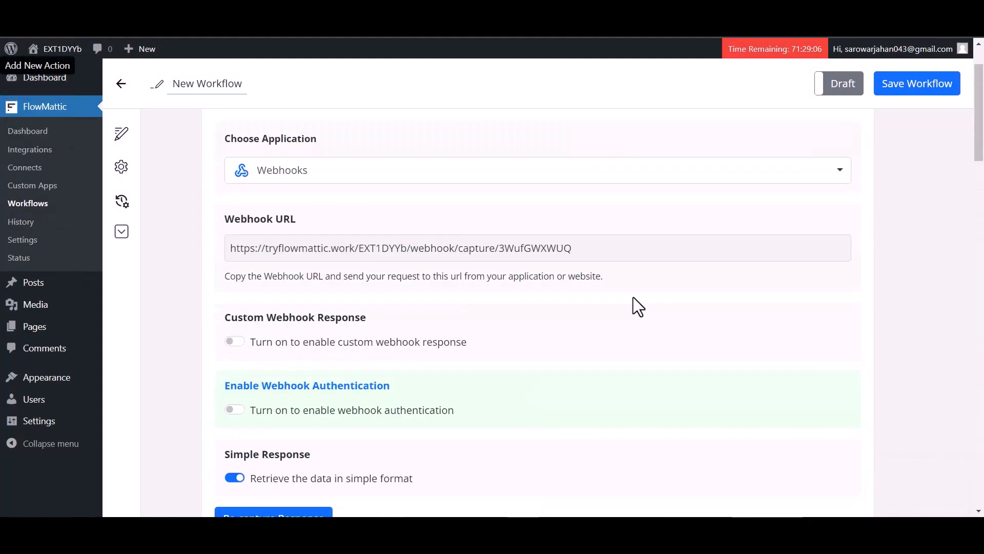
left_click(902, 92)
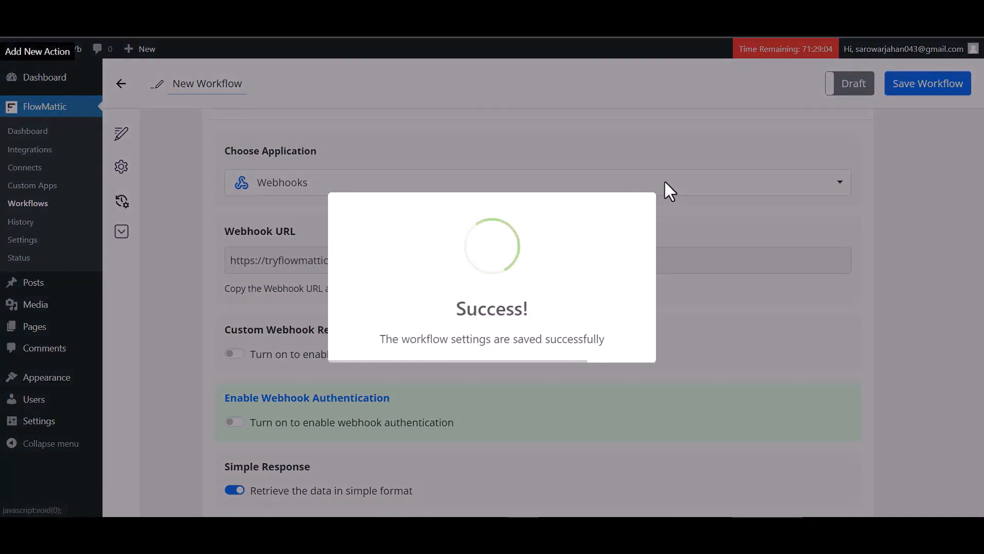
scroll(800, 160, "down", 15)
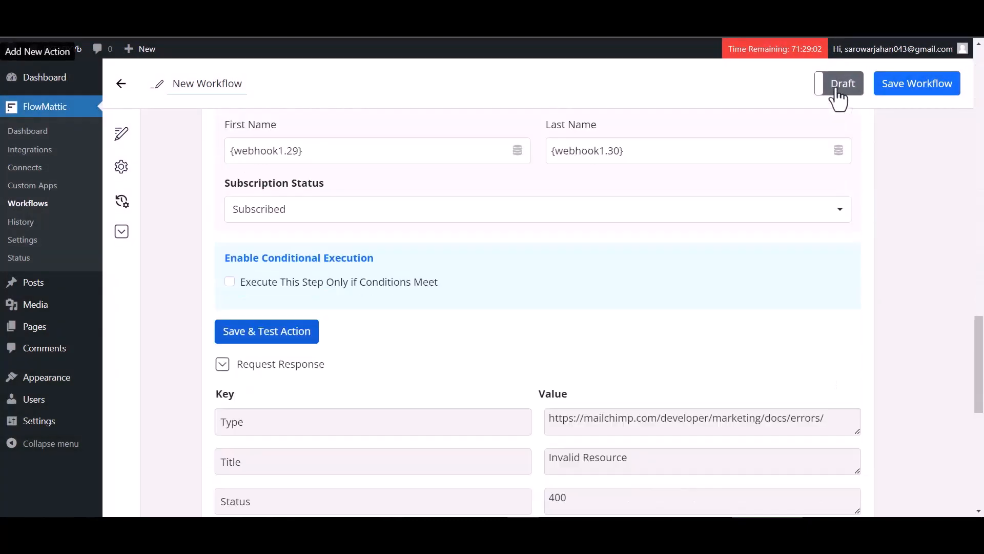
left_click(837, 91)
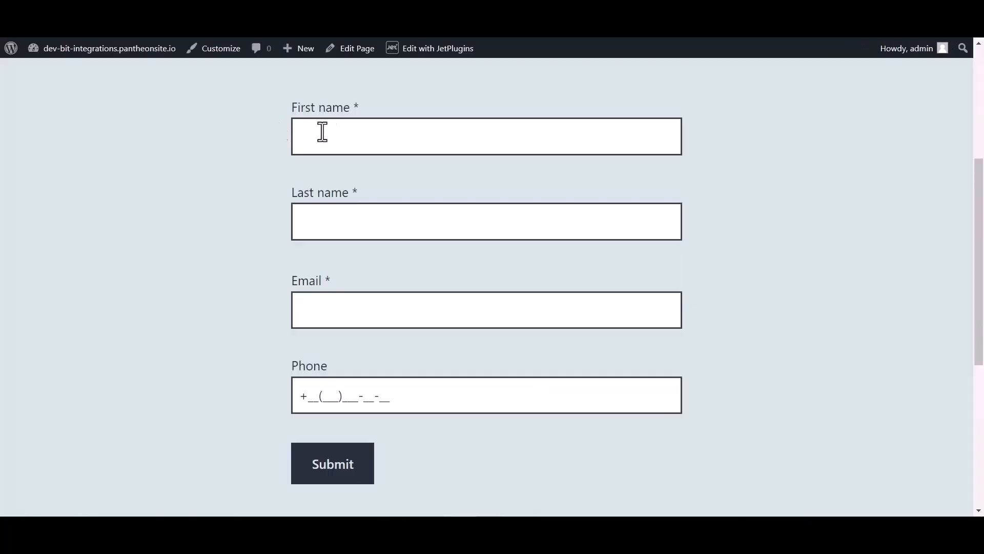
Step: Submit the website form with first name Bit, last name Integrations, the contact's email and phone number
left_click(342, 132)
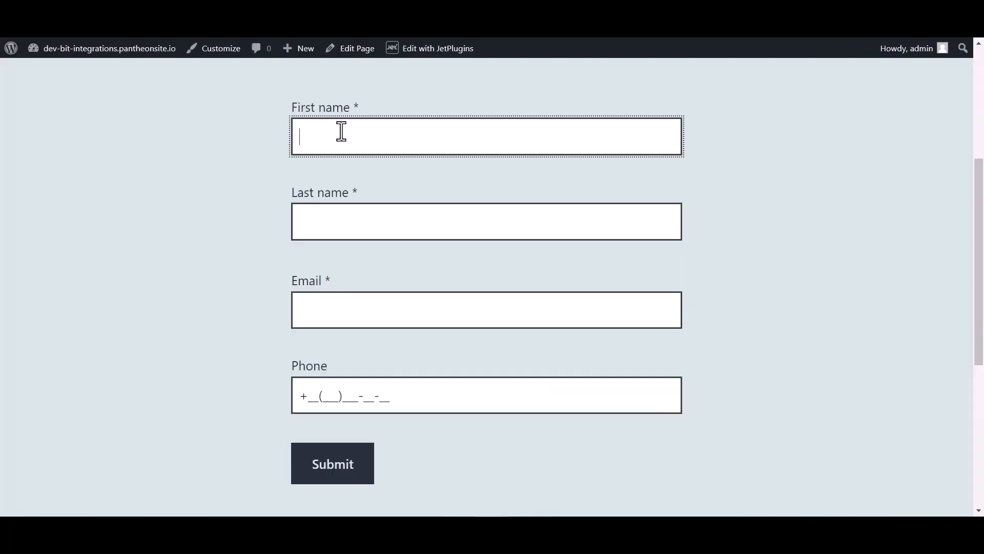
left_click(334, 224)
type("Integrations")
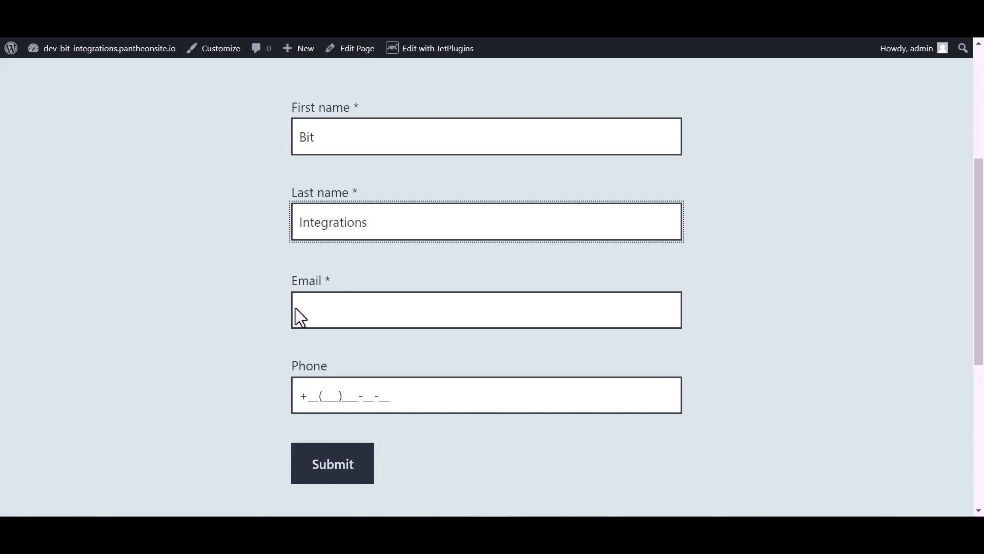
left_click(323, 317)
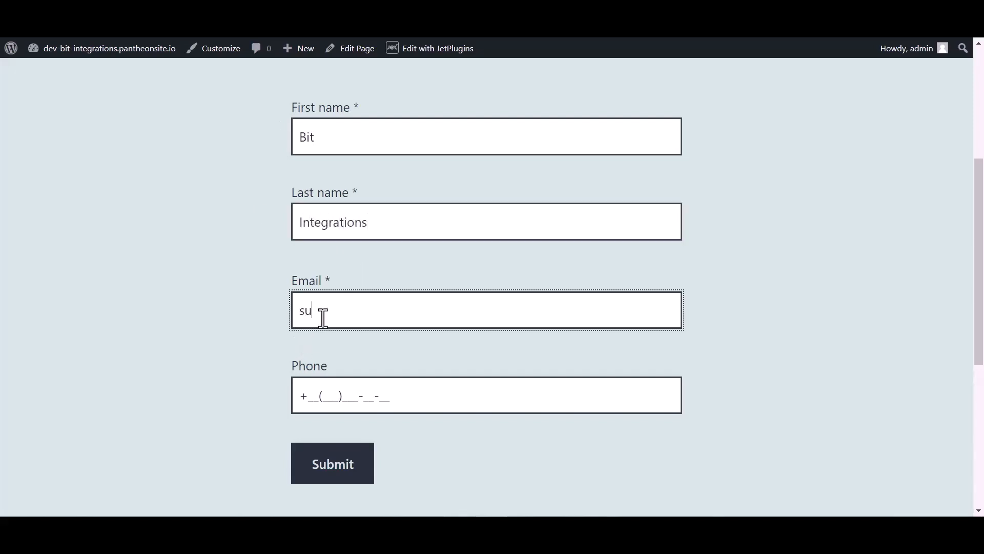
key("BackSpace")
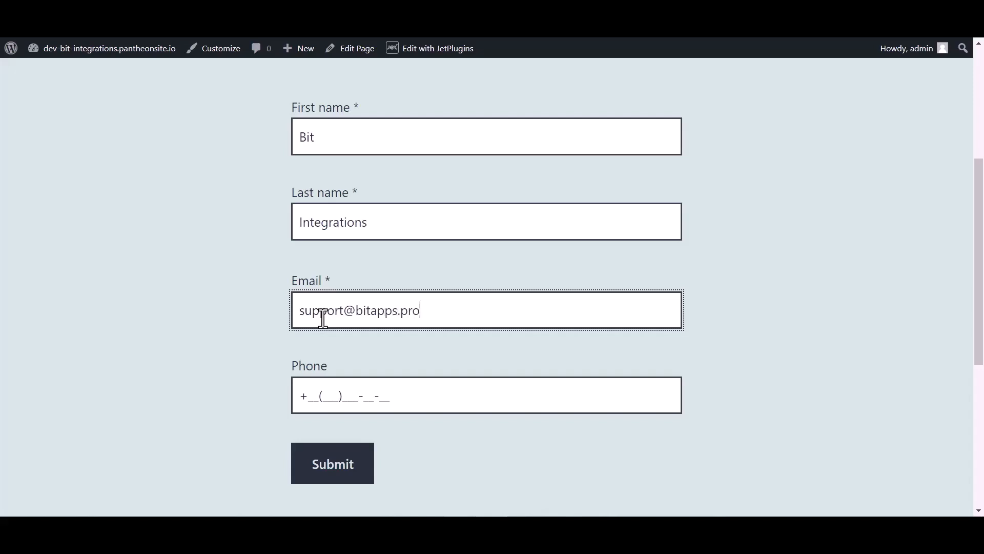
left_click(334, 390)
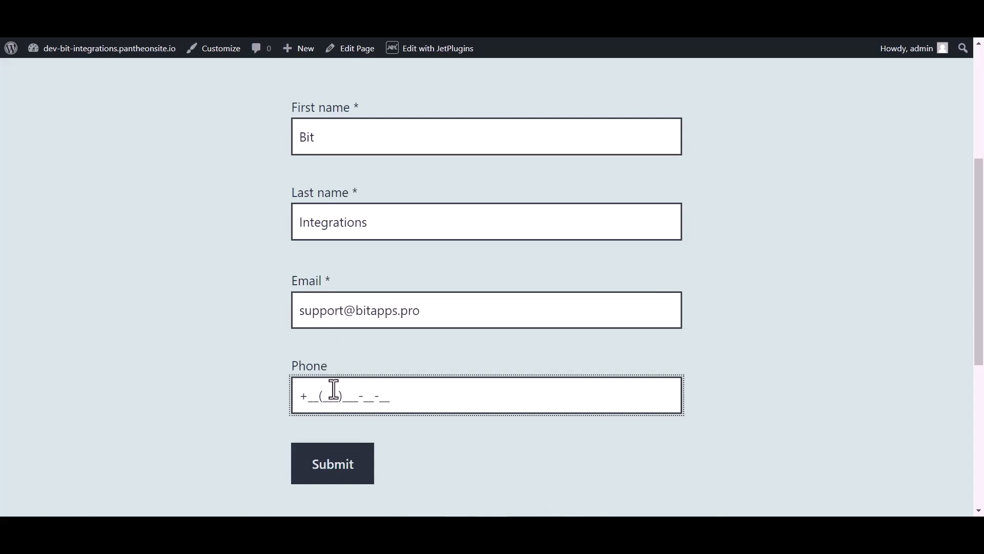
type("444")
left_click(326, 468)
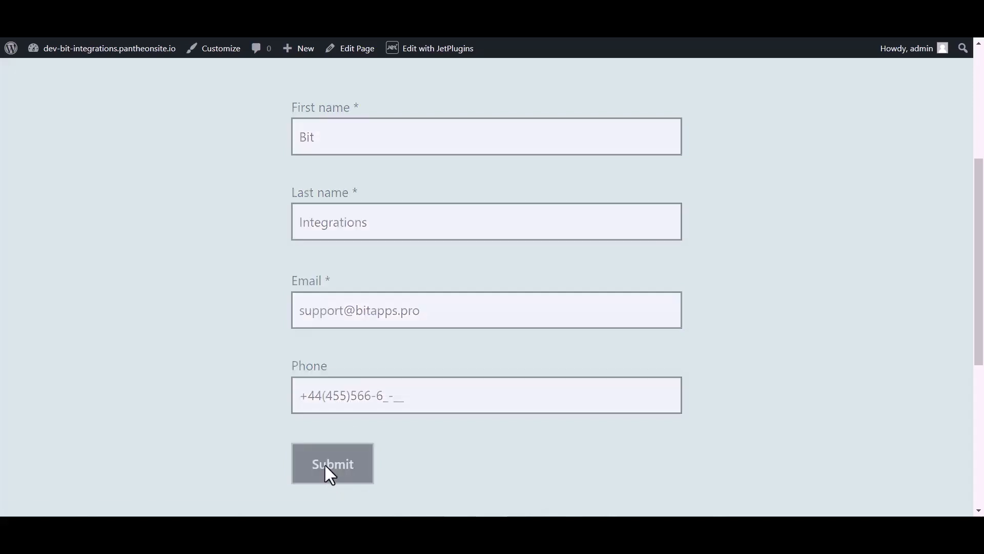